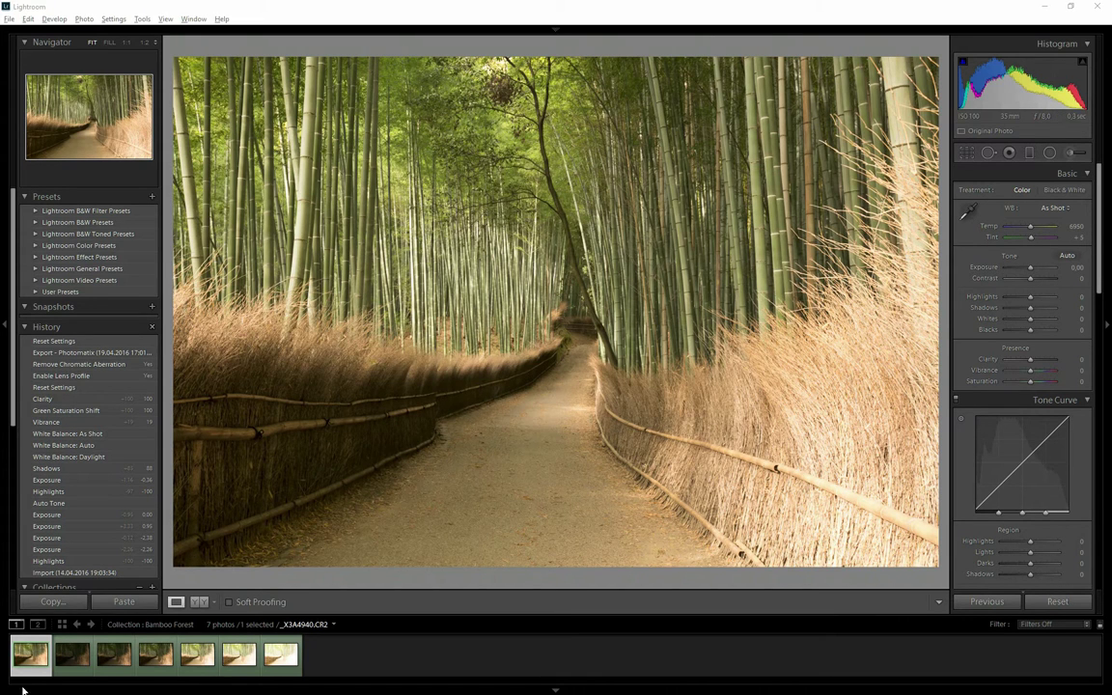
- Preview the bracketed exposures from dark to bright, returning to _X3A4940.CR2
left_click(77, 655)
left_click(114, 655)
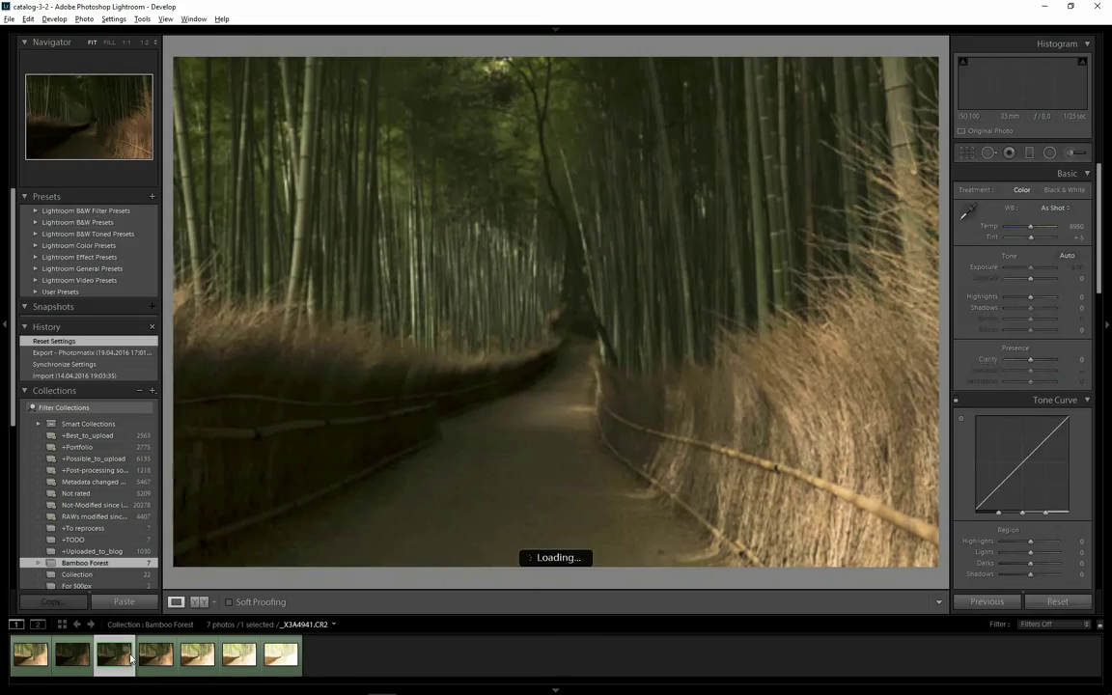
left_click(155, 656)
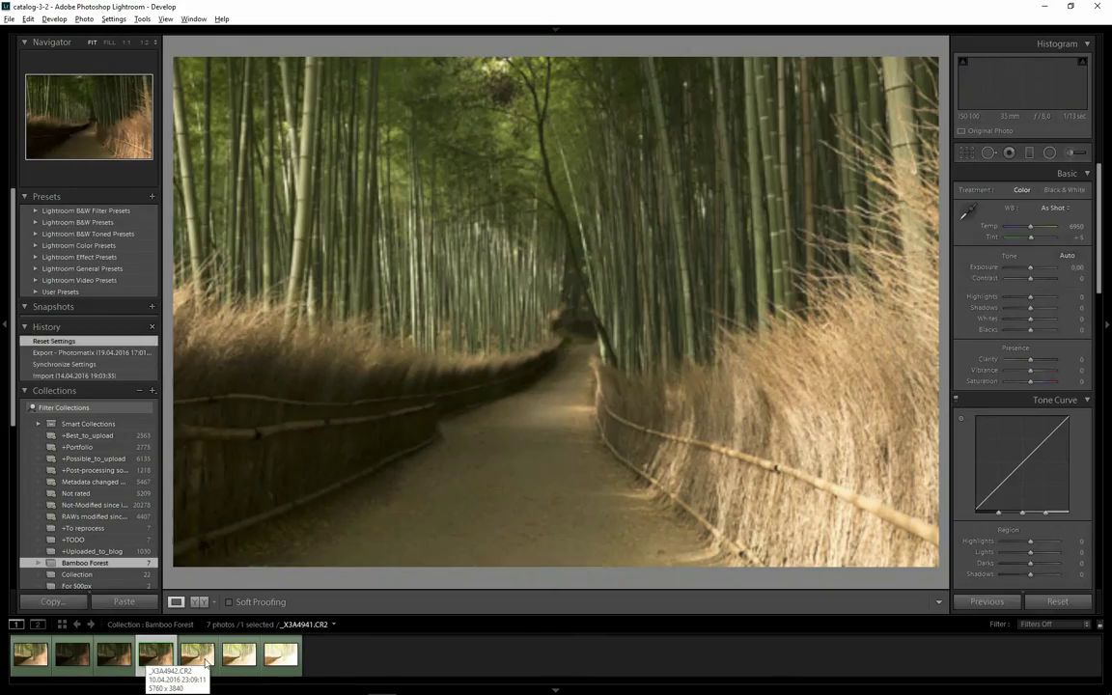
left_click(257, 665)
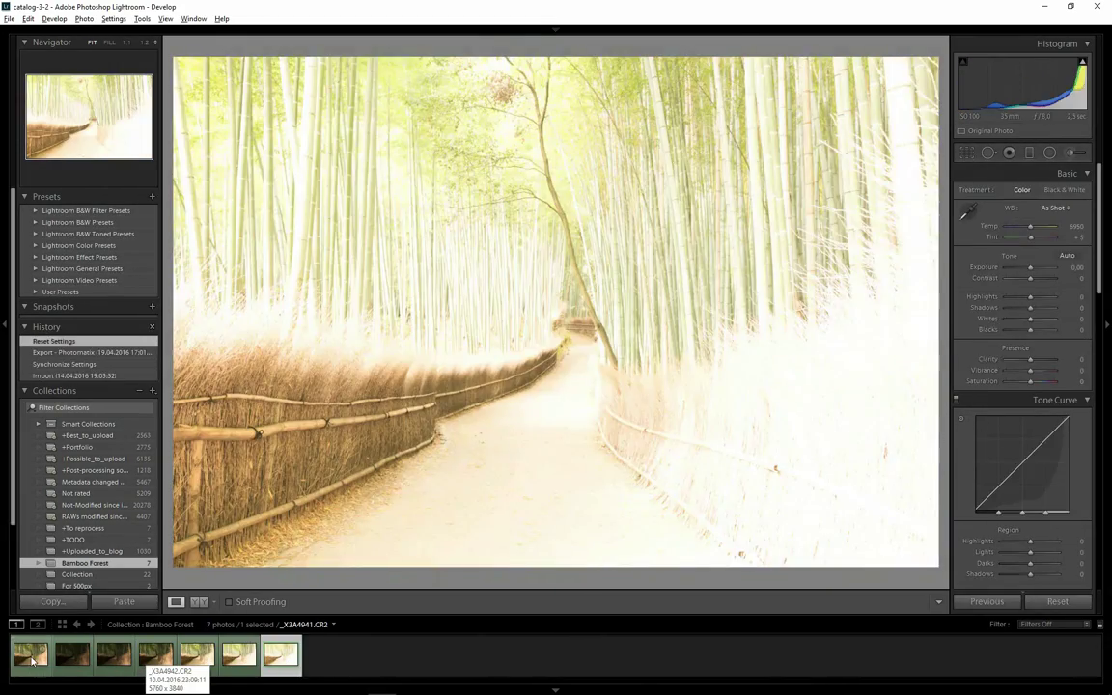
left_click(34, 656)
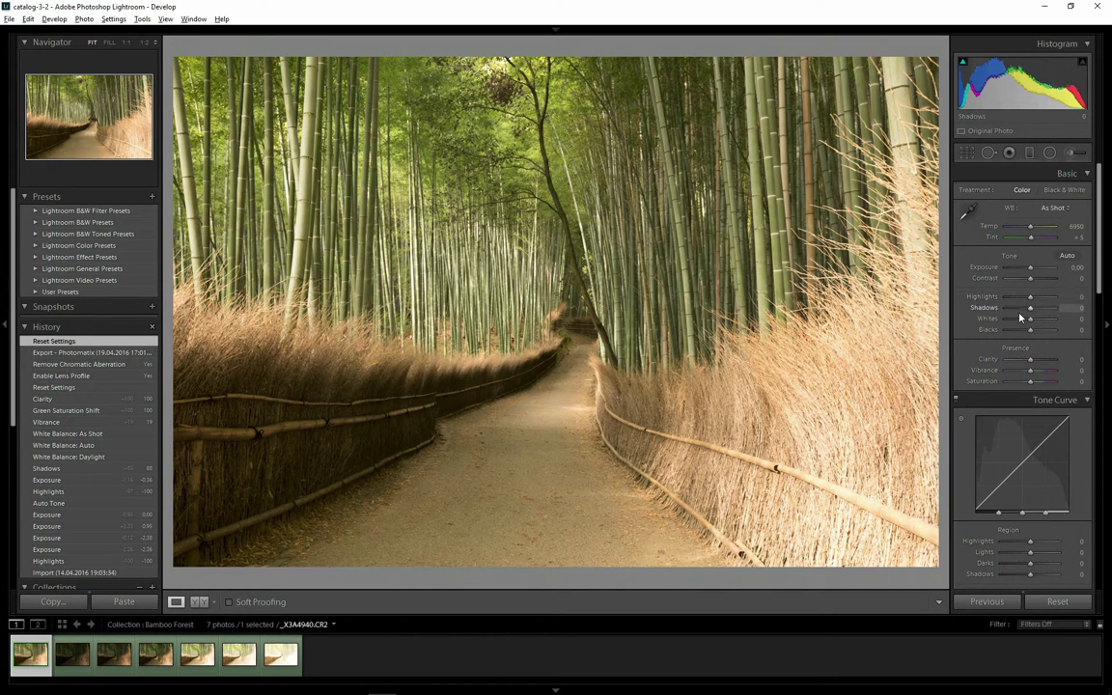
- Enable lens profile corrections and chromatic aberration removal on the first photo
scroll(1014, 309, "down", 15)
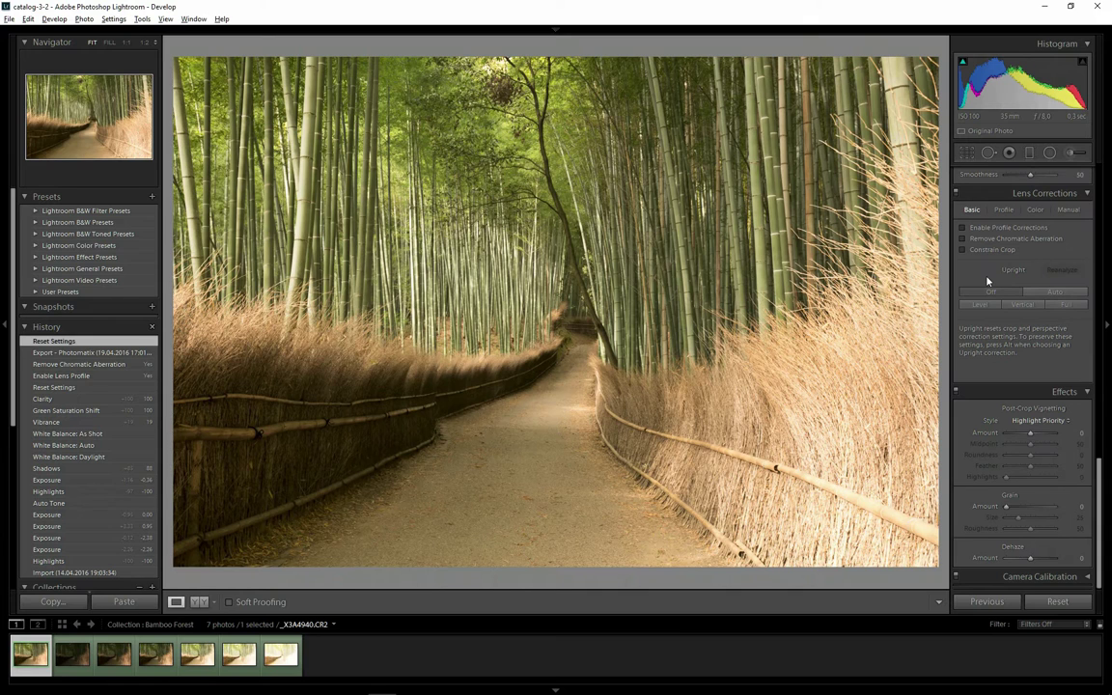
left_click(964, 228)
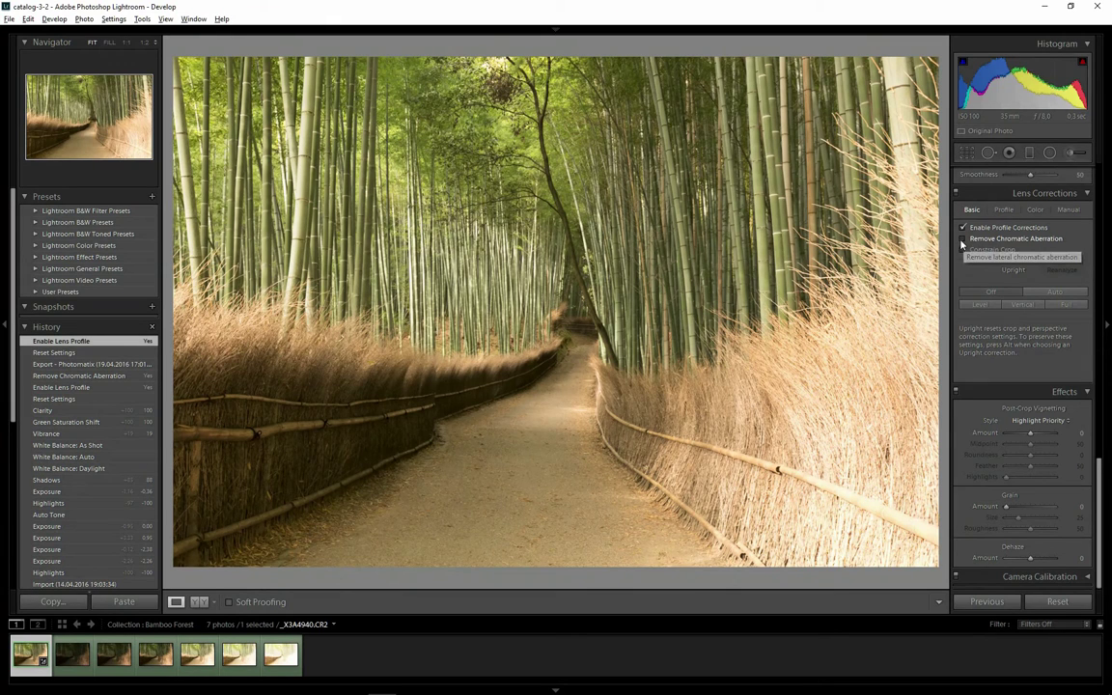
left_click(961, 243)
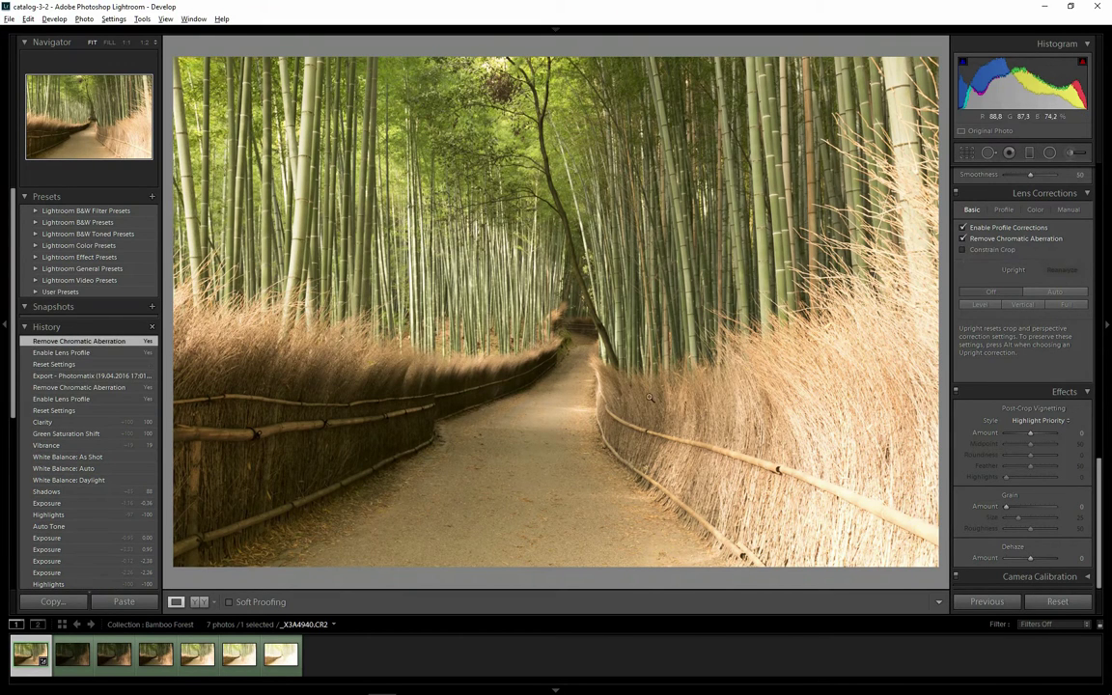
- Synchronize these lens corrections across all seven bracketed photos
left_click(273, 657, "shift")
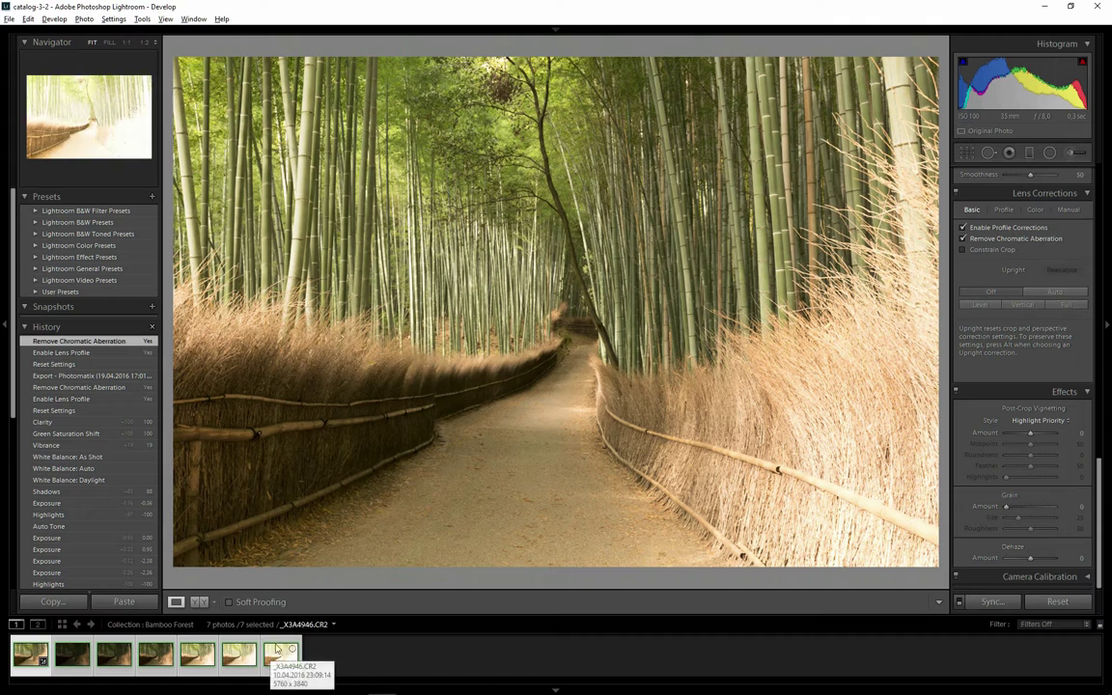
left_click(982, 602)
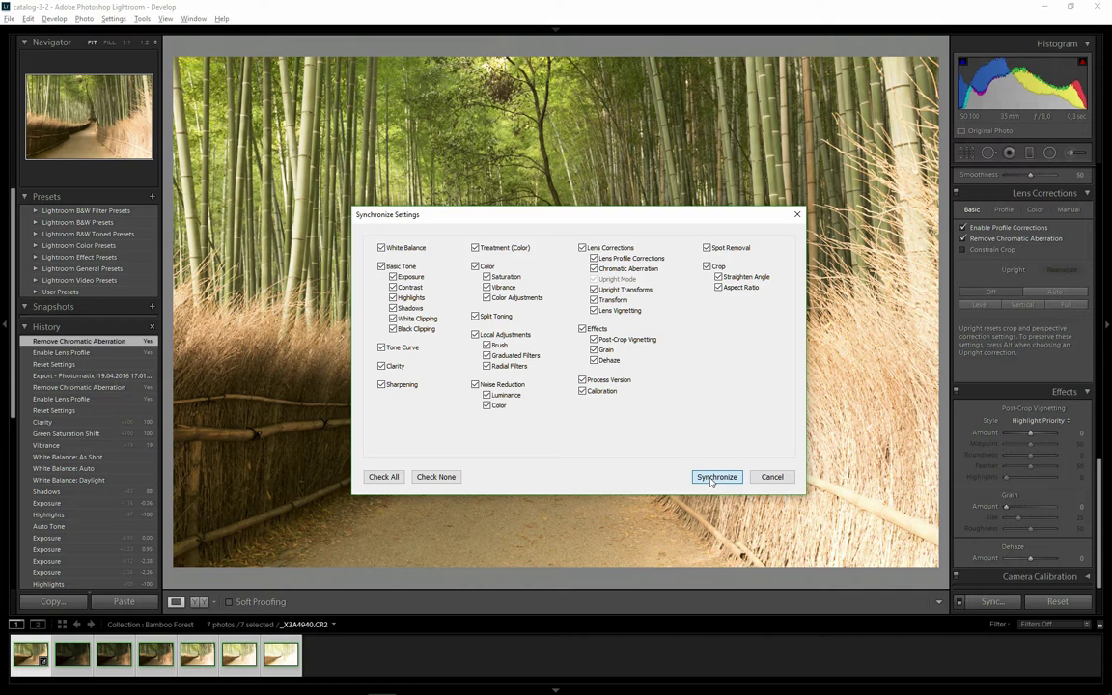
left_click(714, 477)
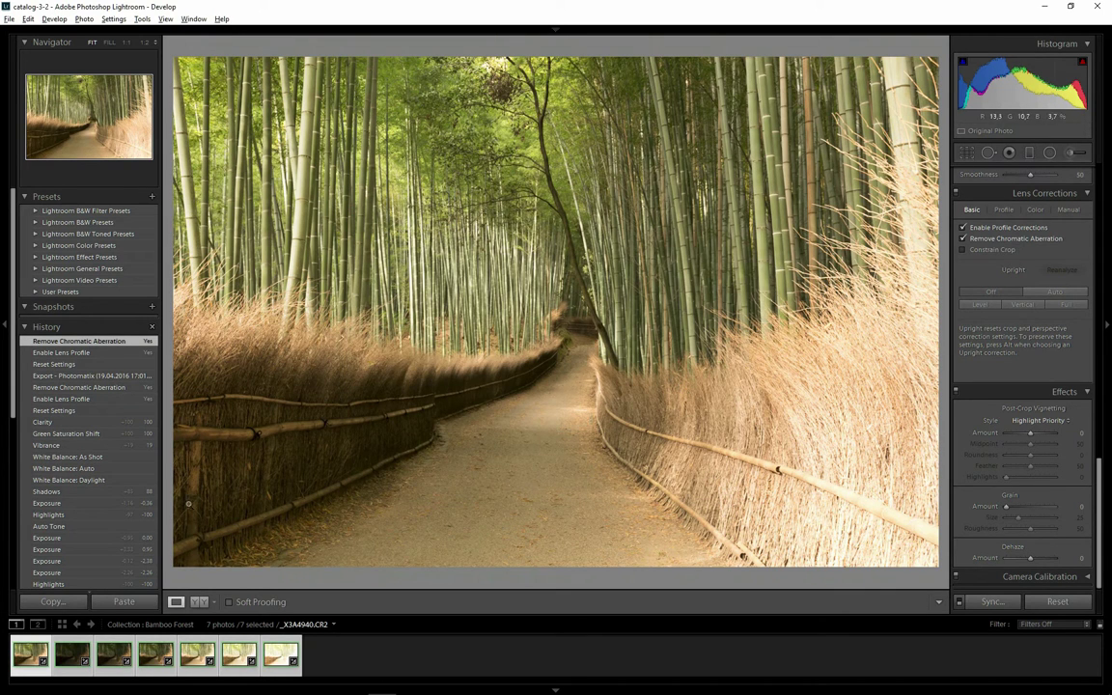
- Export the seven selected photos to Photomatix Pro with the ghost-removal options dialog enabled
right_click(32, 658)
mouse_move(209, 596)
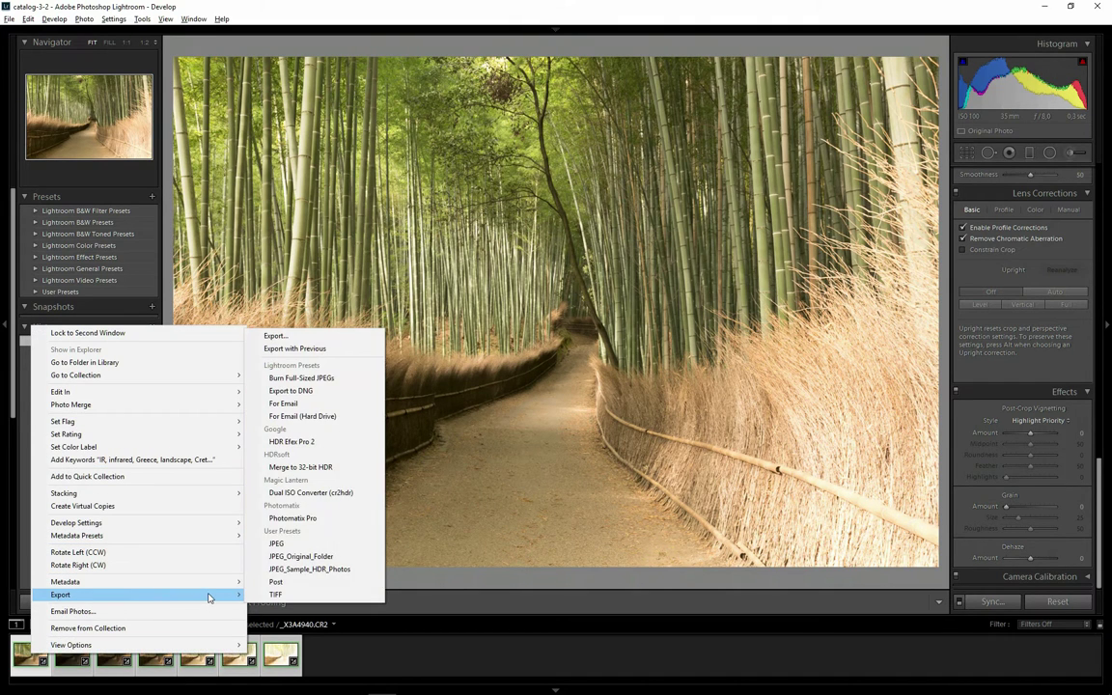
left_click(310, 519)
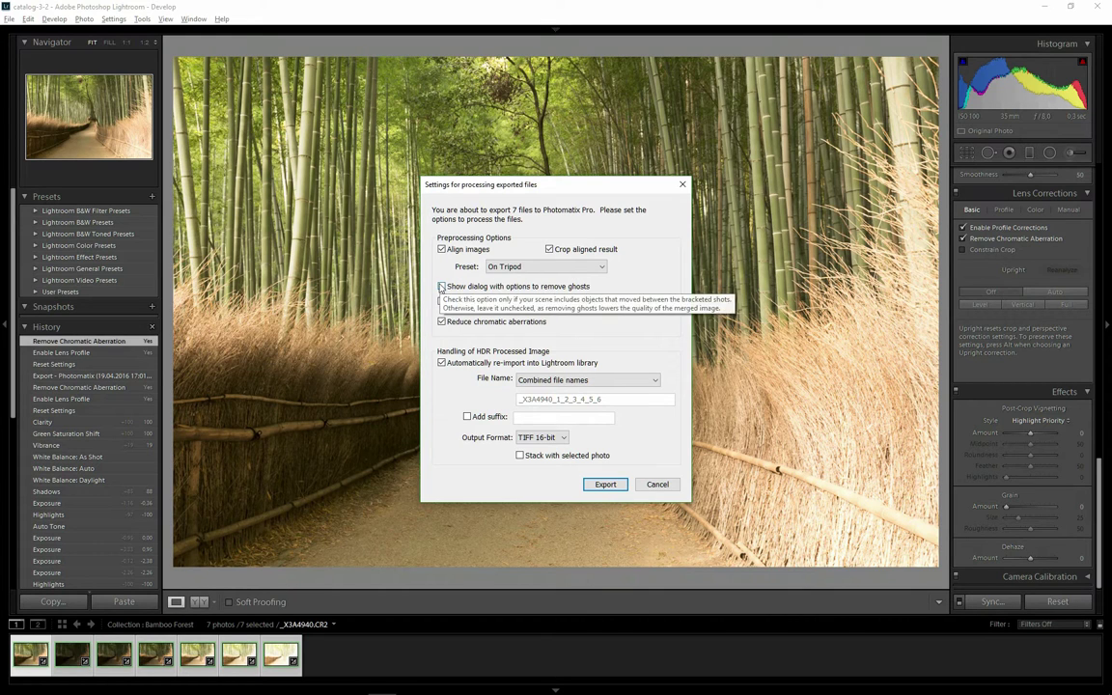
left_click(441, 287)
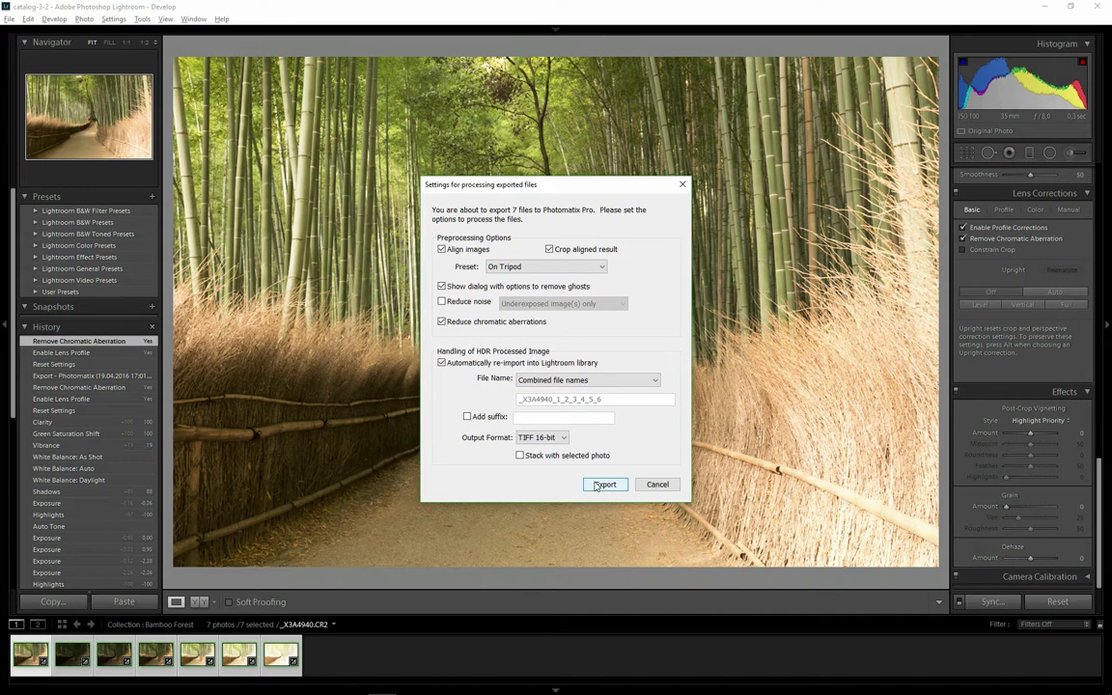
left_click(602, 485)
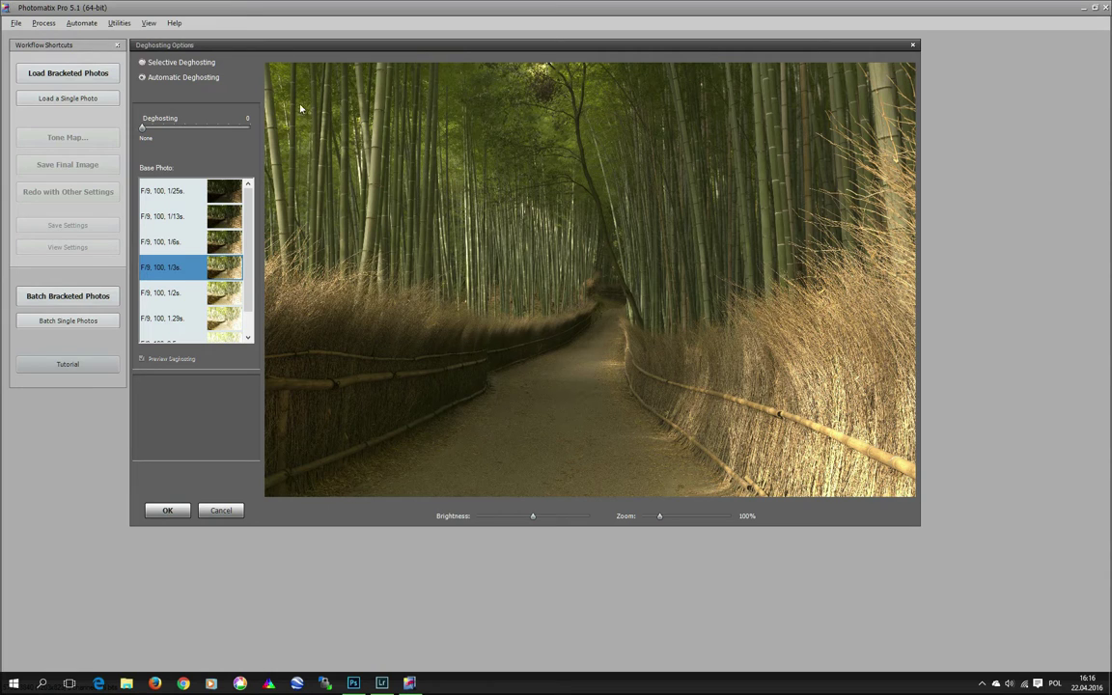
- Use Automatic Deghosting at strength 19 and merge the brackets into HDR
mouse_move(195, 94)
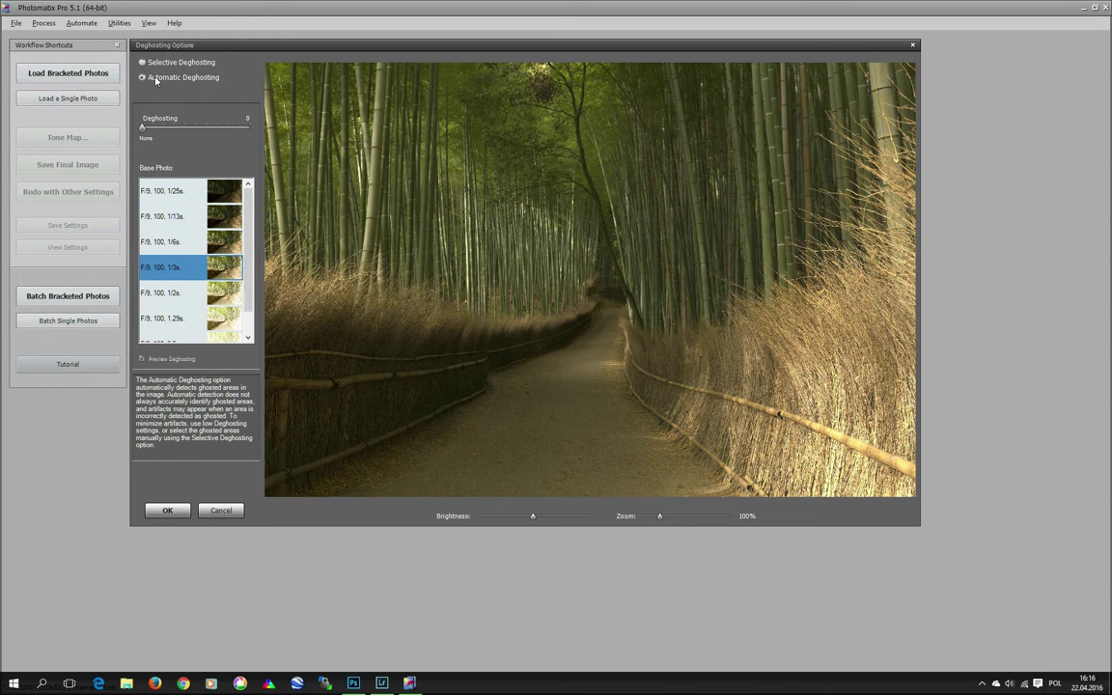
mouse_move(129, 111)
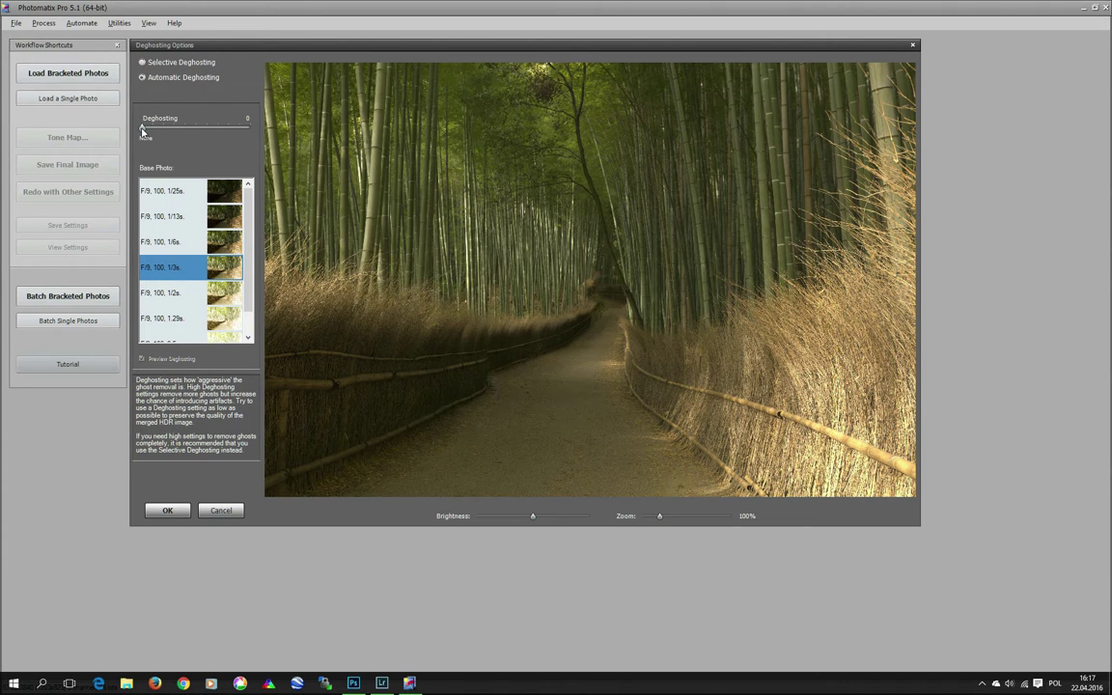
left_click_drag(143, 129, 163, 129)
left_click(167, 511)
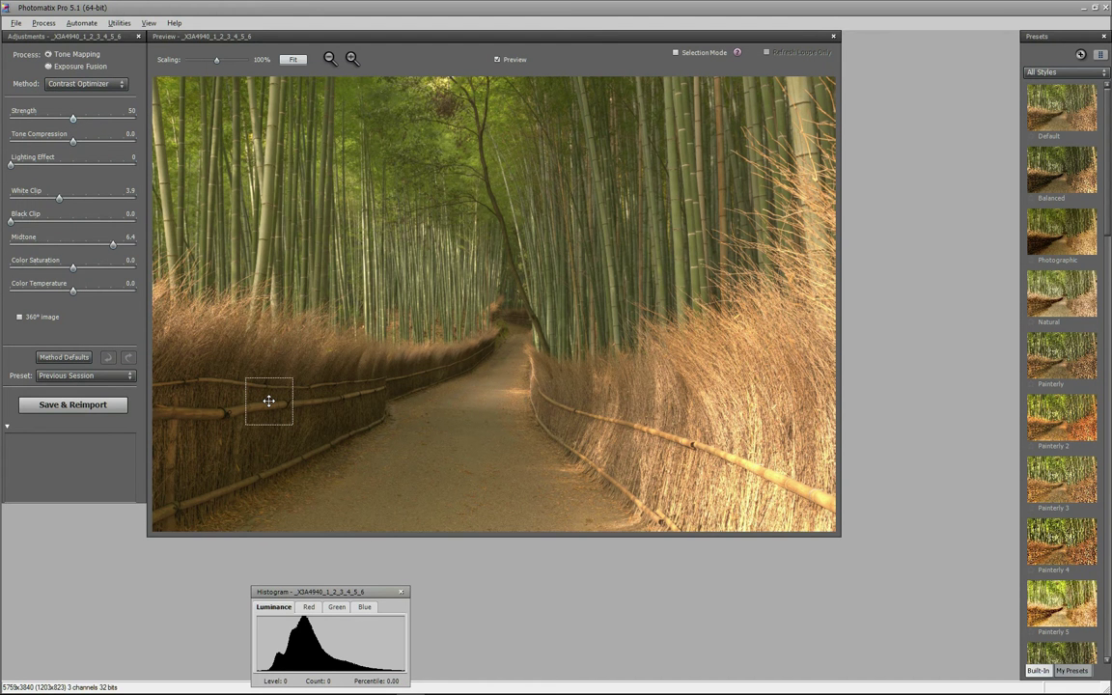
- Try the Details Enhancer method, then switch back to Contrast Optimizer
left_click(85, 83)
left_click(77, 96)
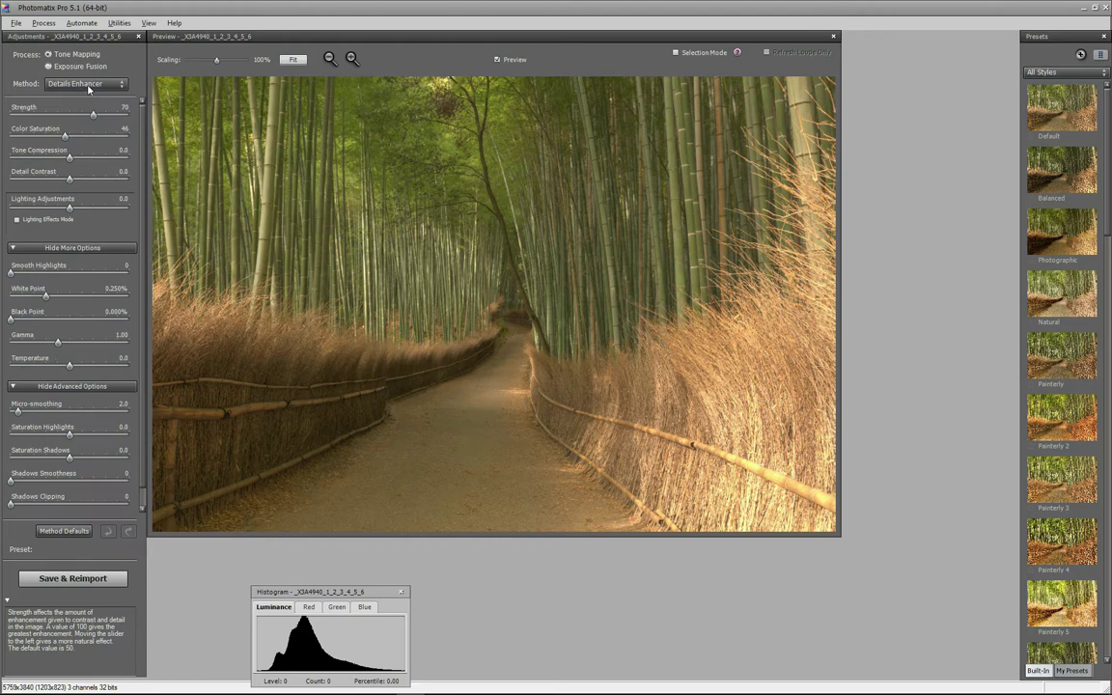
left_click(85, 84)
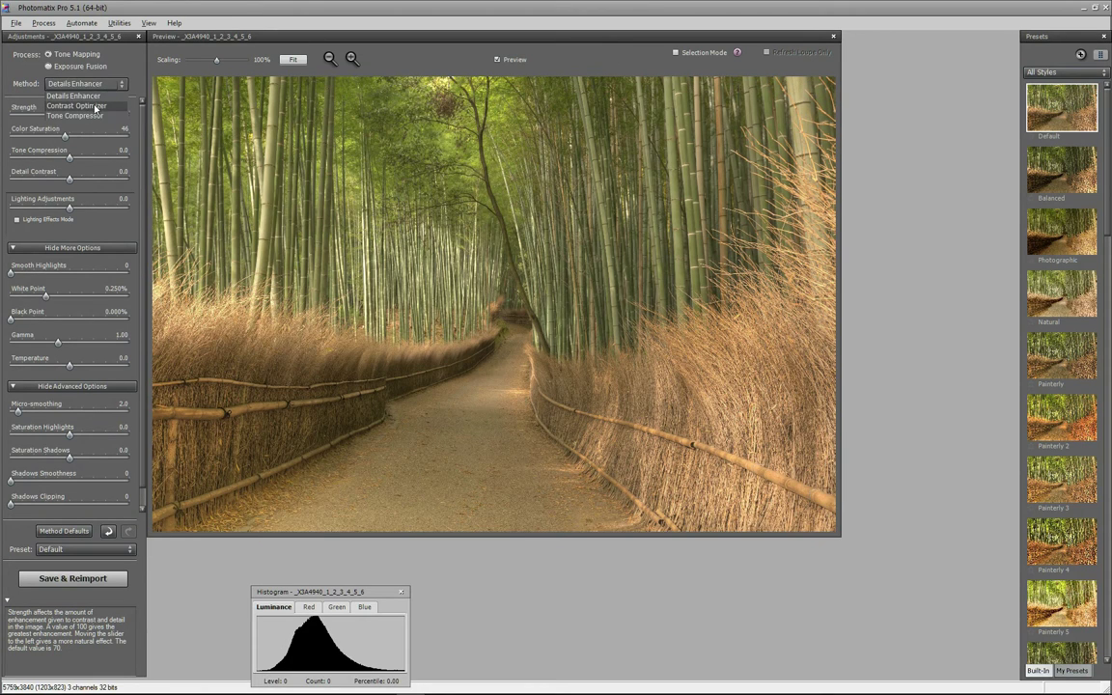
left_click(97, 106)
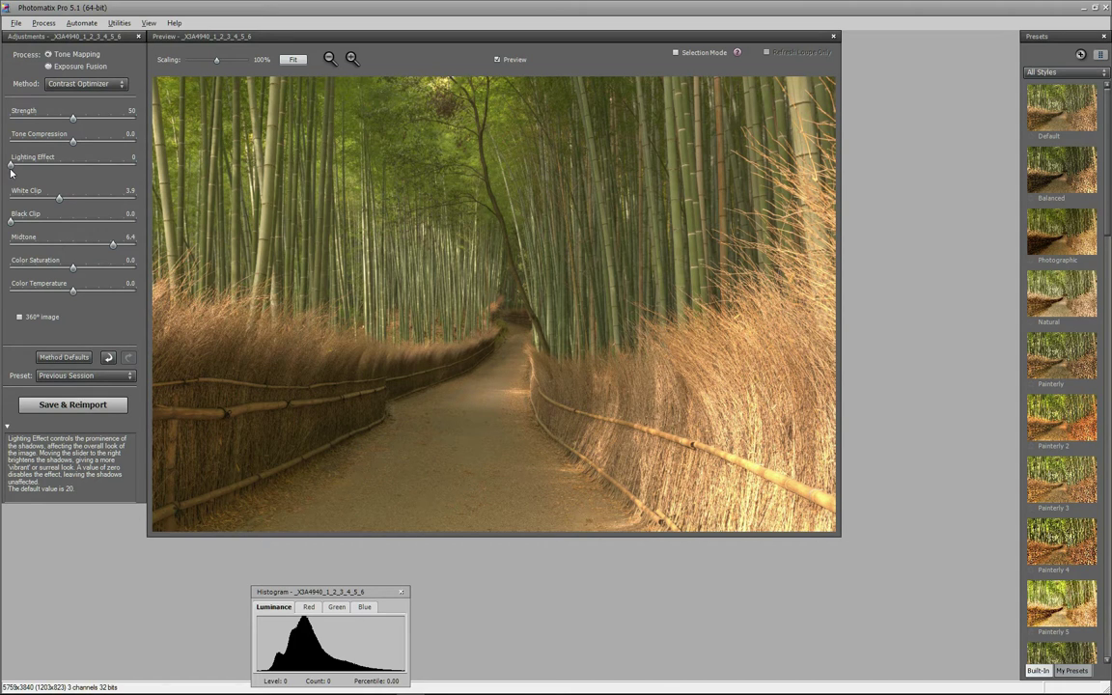
- Reset Contrast Optimizer defaults, then set Black Clip 0.0, White Clip 3.4, Lighting Effect about 65
left_click(63, 357)
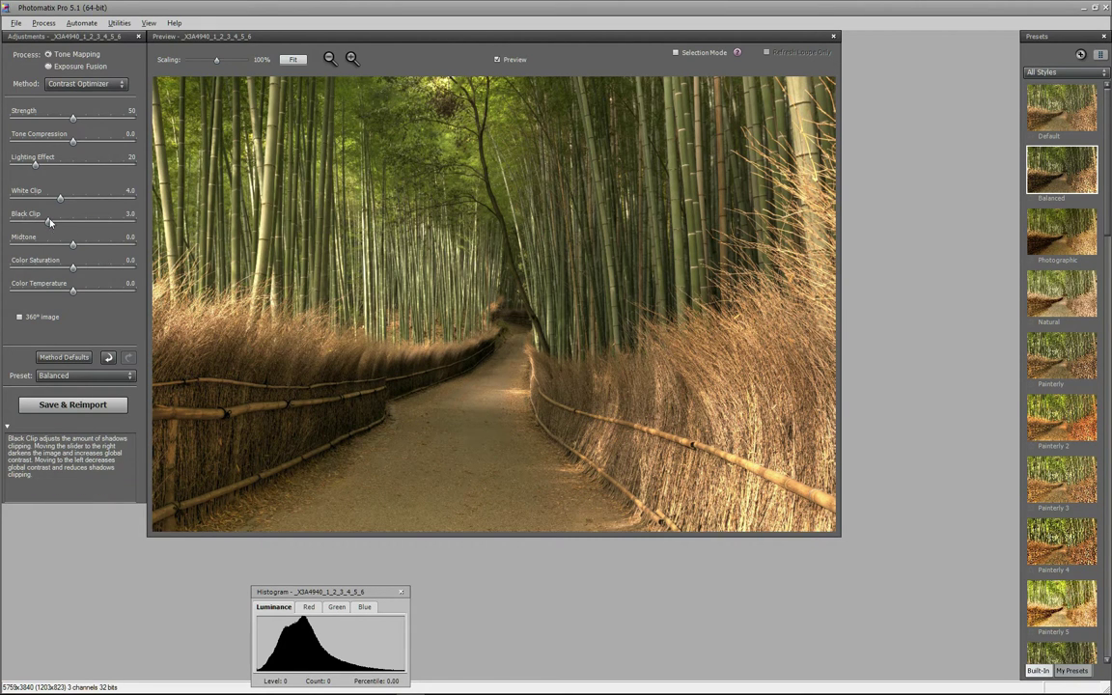
left_click_drag(50, 222, 2, 228)
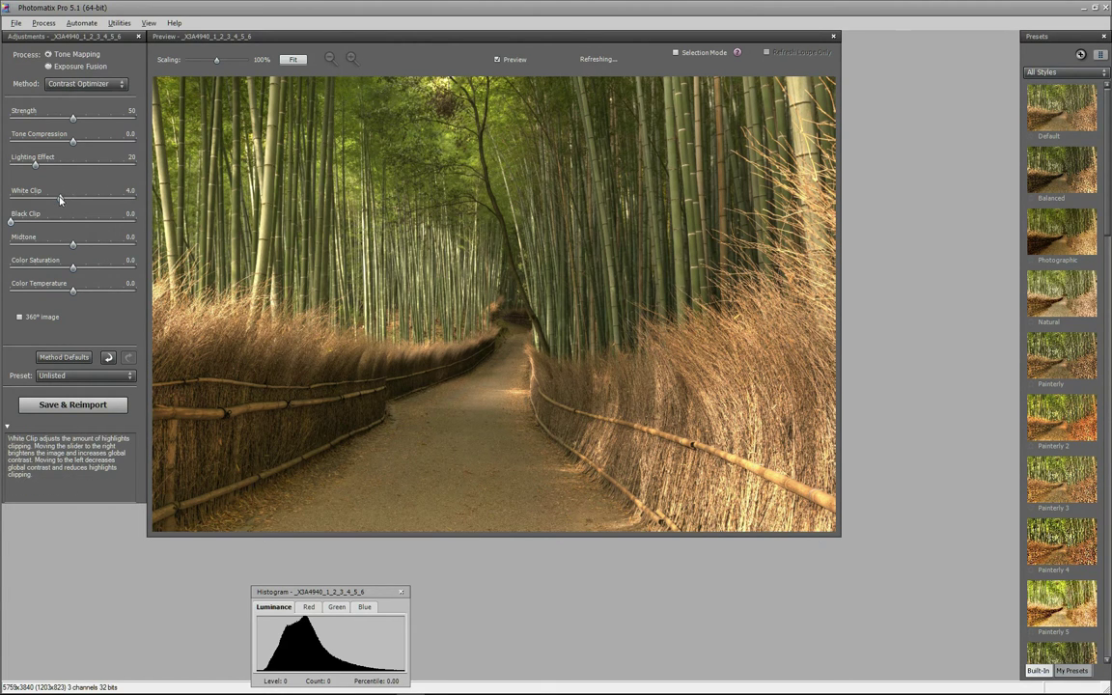
left_click_drag(59, 200, 49, 200)
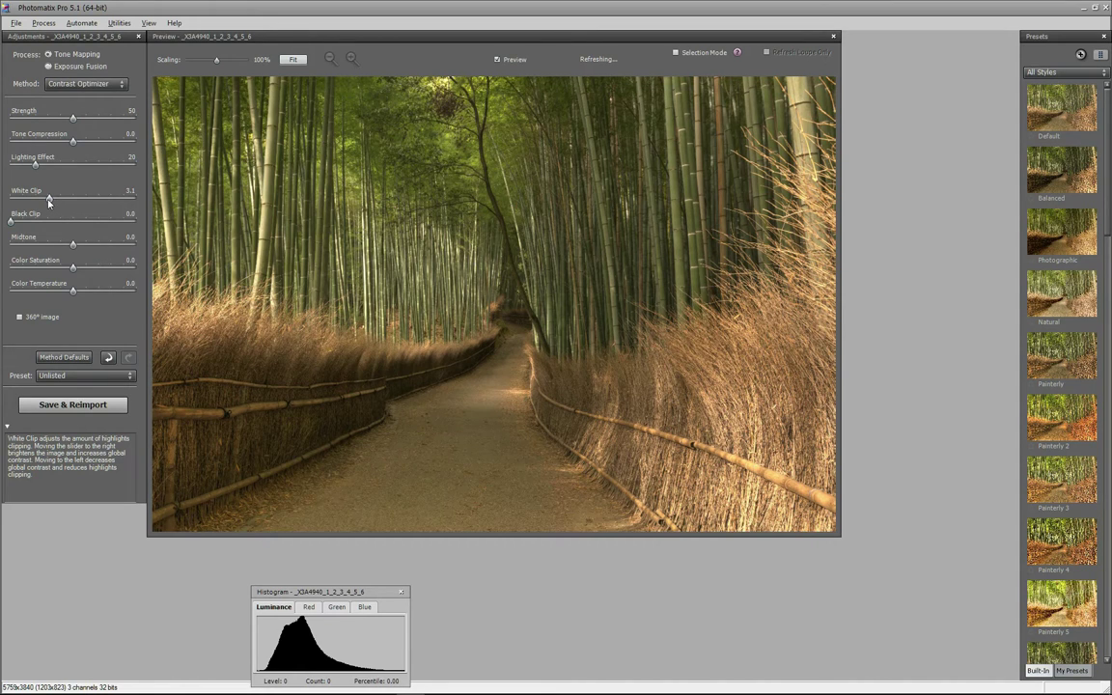
left_click_drag(48, 202, 53, 202)
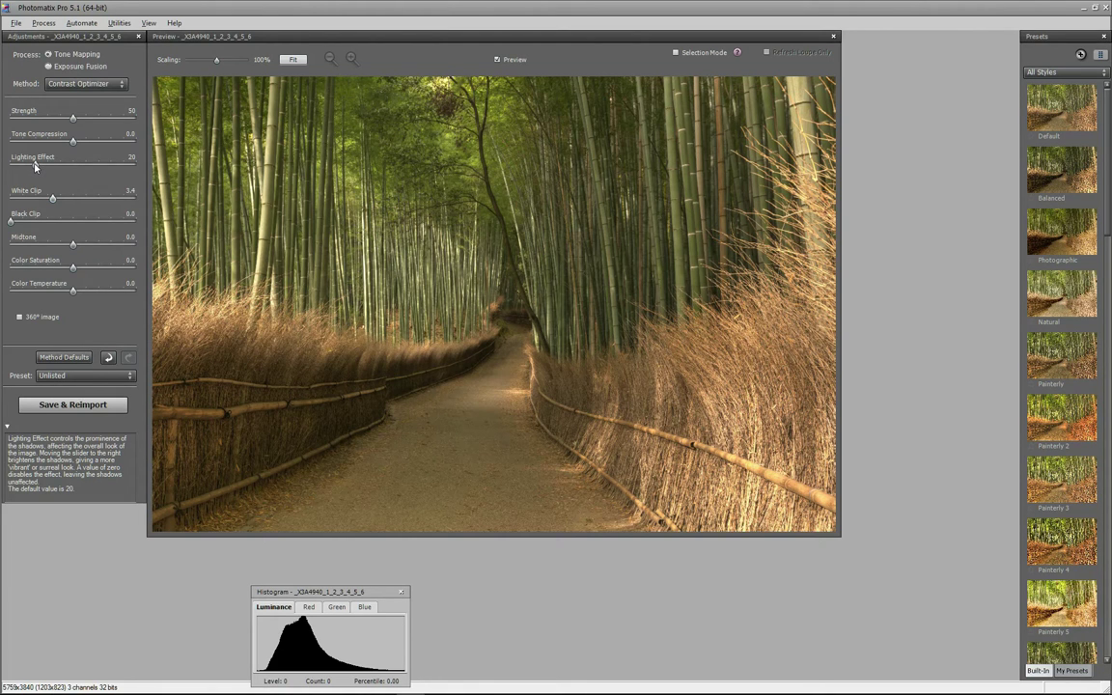
left_click_drag(35, 166, 72, 171)
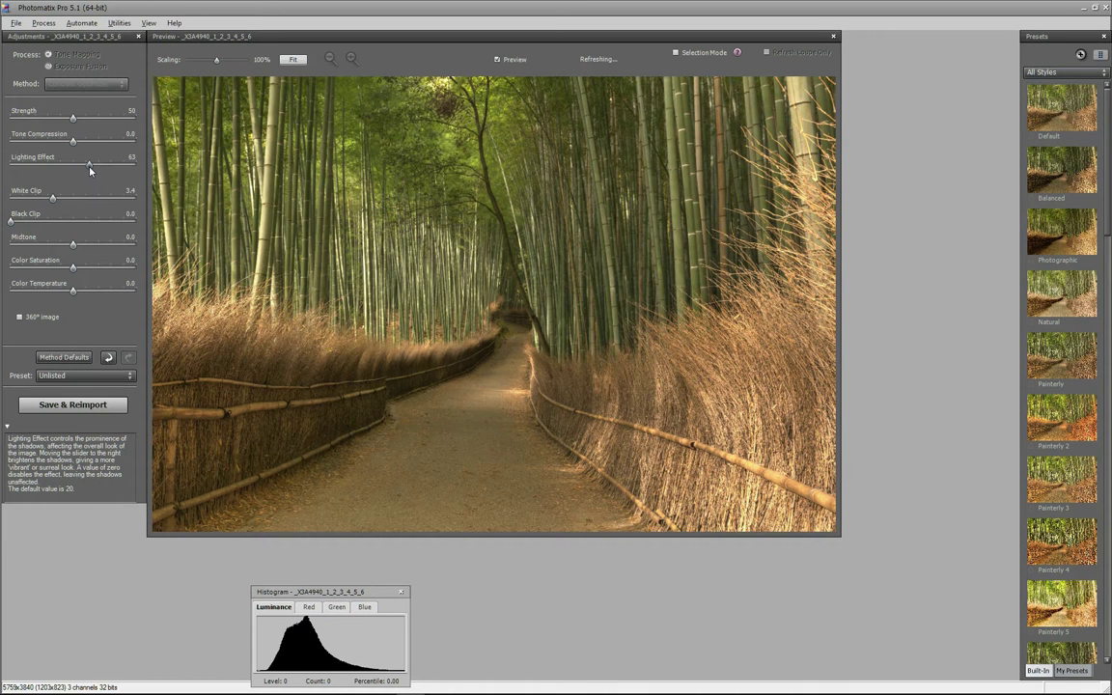
left_click_drag(89, 170, 89, 169)
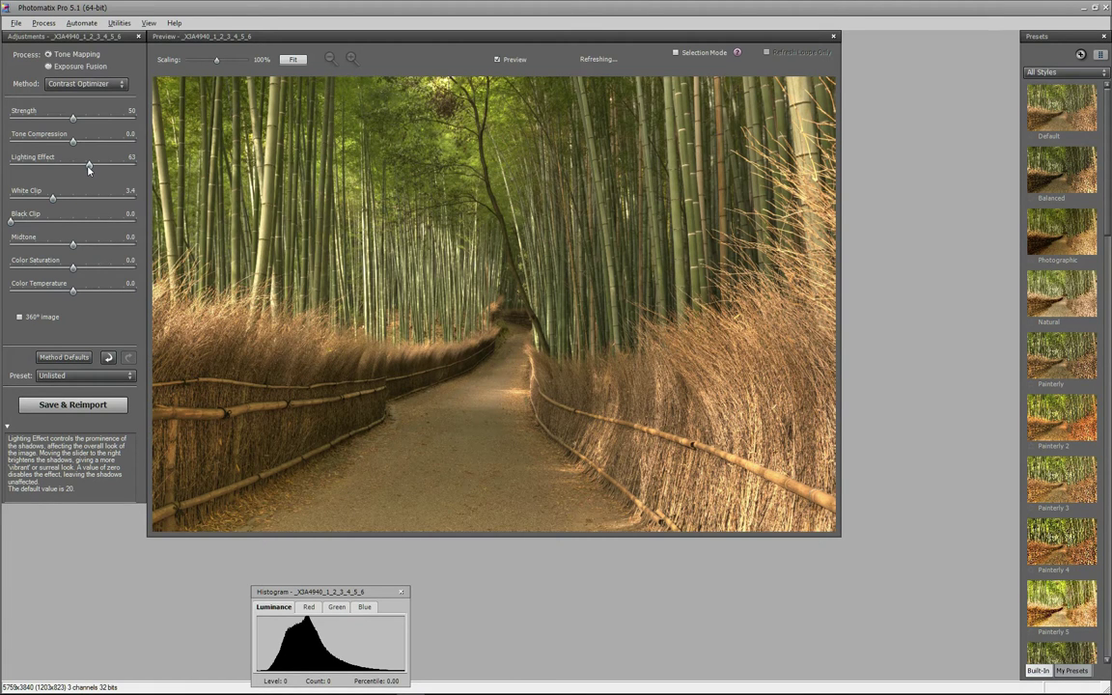
left_click_drag(89, 170, 92, 170)
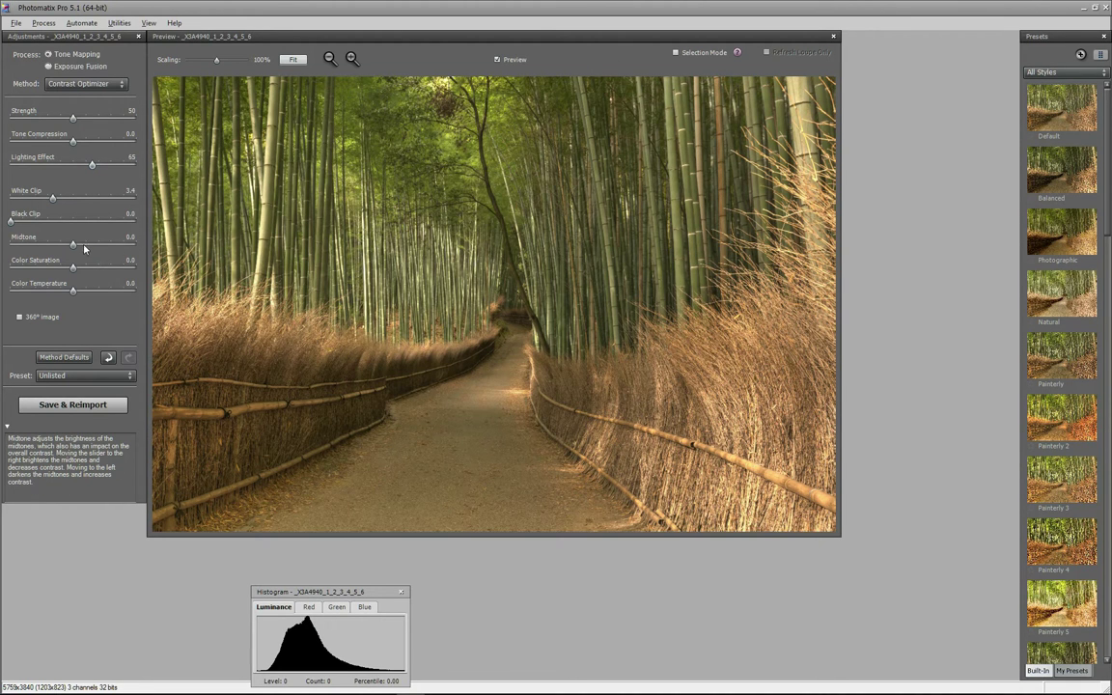
- Set Midtone to about 1.8, Color Saturation to 1.4 and Color Temperature to -2.5
left_click_drag(70, 247, 83, 248)
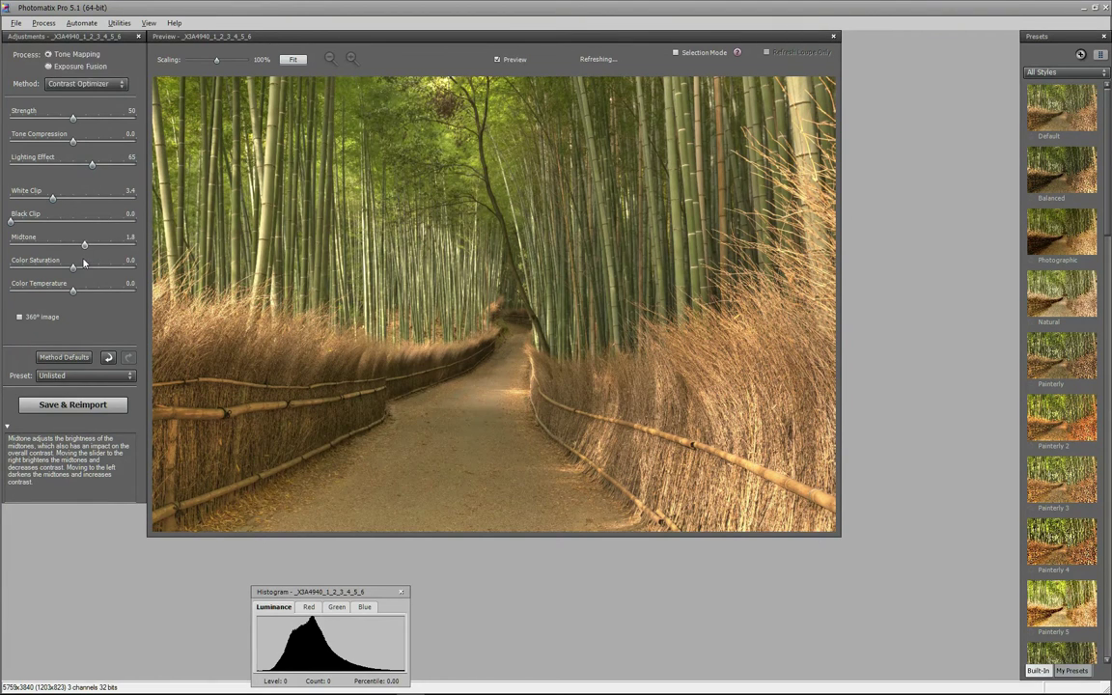
left_click_drag(76, 275, 86, 278)
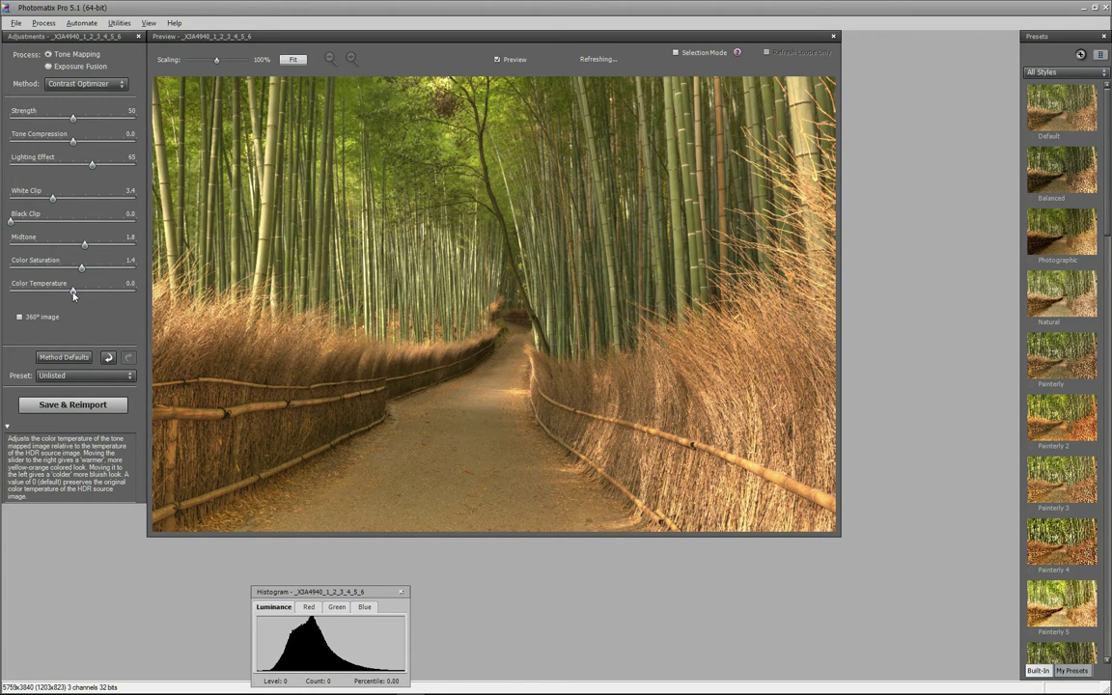
left_click_drag(74, 294, 59, 300)
- Toggle the Preview repeatedly to compare the toned and untoned image
left_click(497, 62)
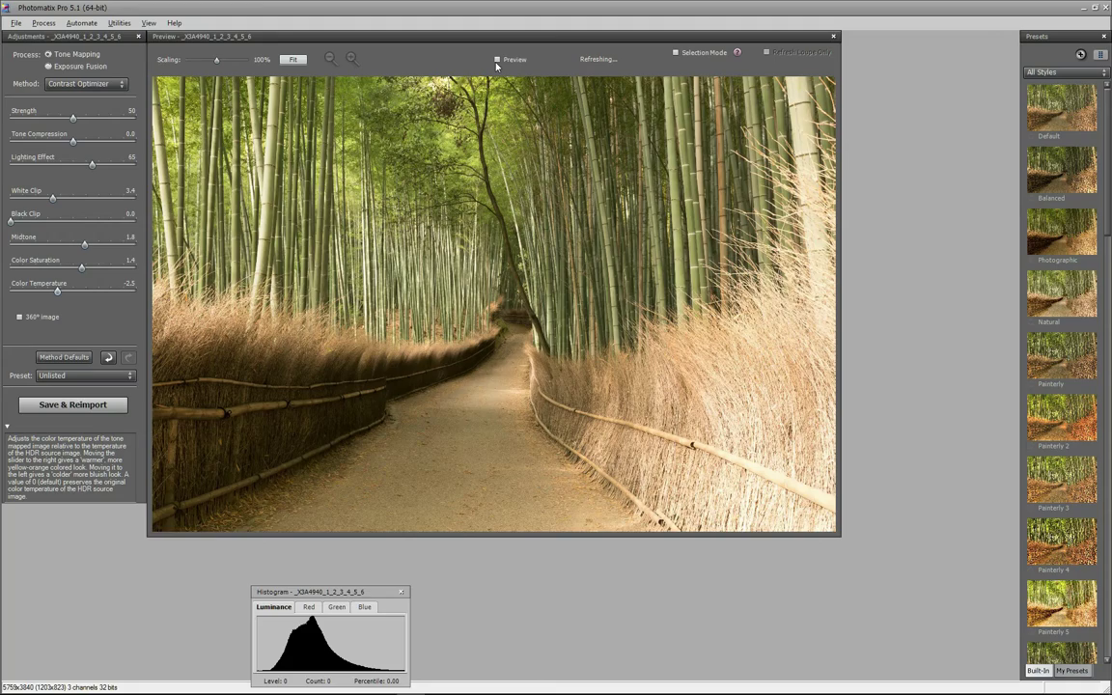
left_click(496, 63)
left_click(496, 62)
left_click(496, 63)
left_click(496, 63)
left_click(496, 63)
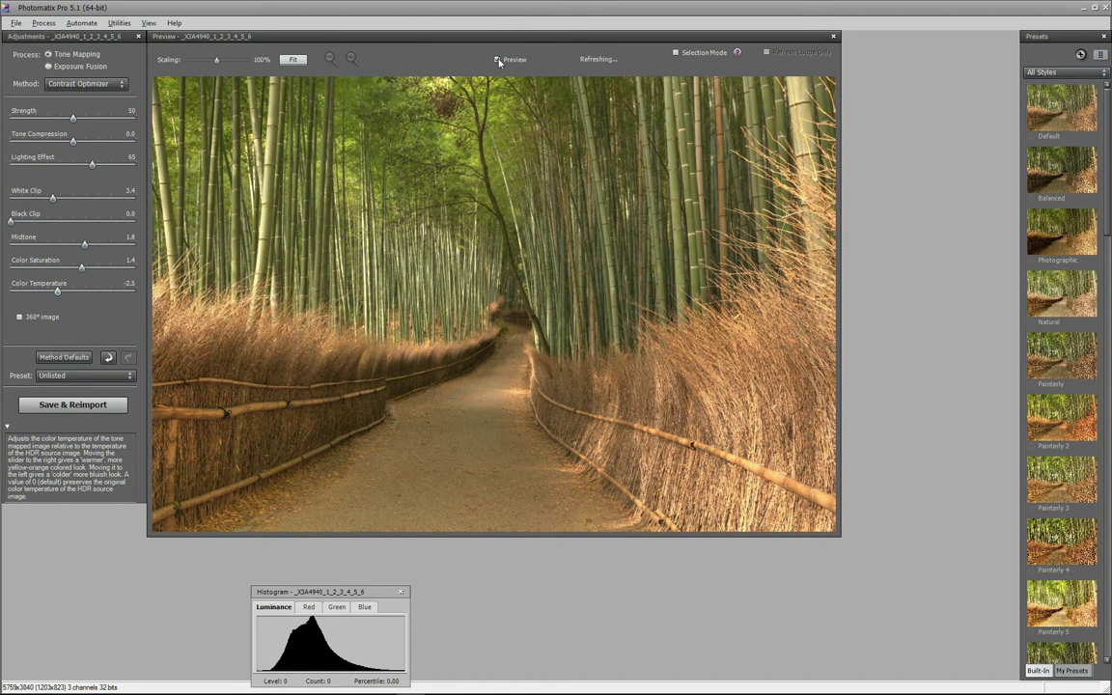
left_click(496, 59)
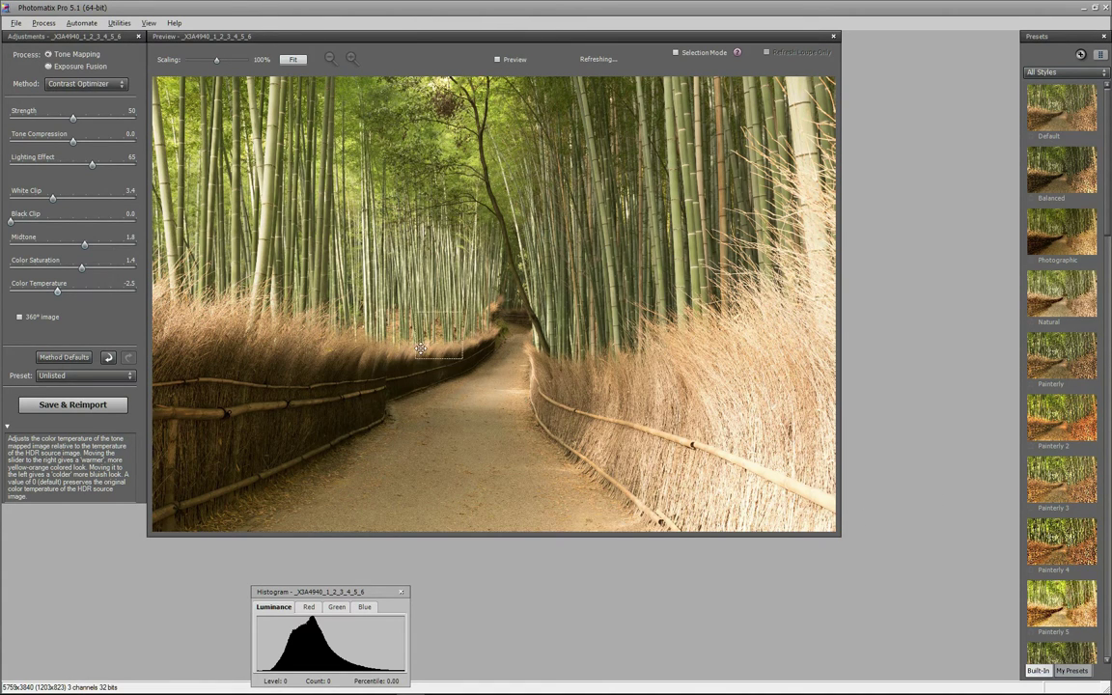
- Restore the tone-mapped view and Save & Reimport it into Lightroom as a TIFF
key("p")
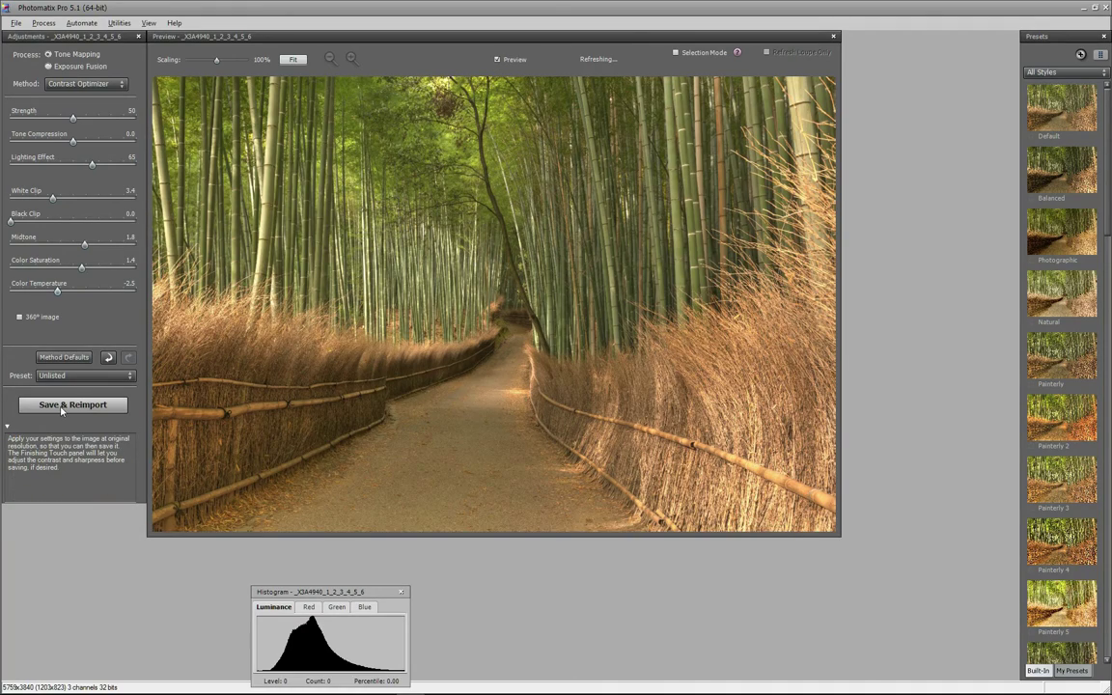
left_click(61, 409)
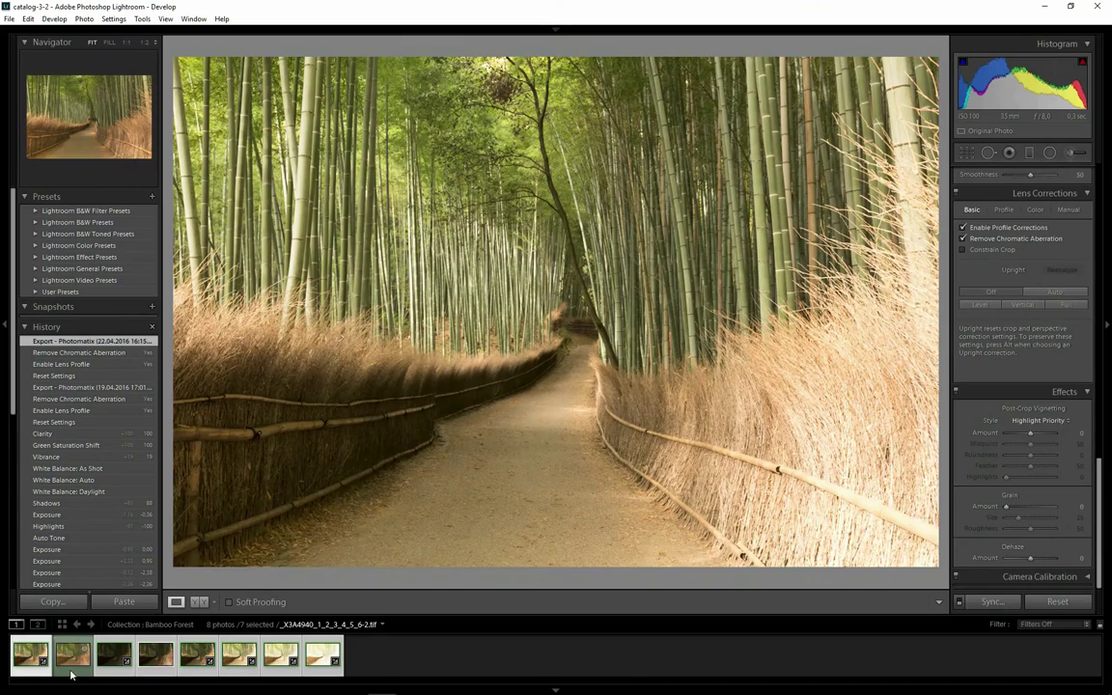
left_click(72, 663)
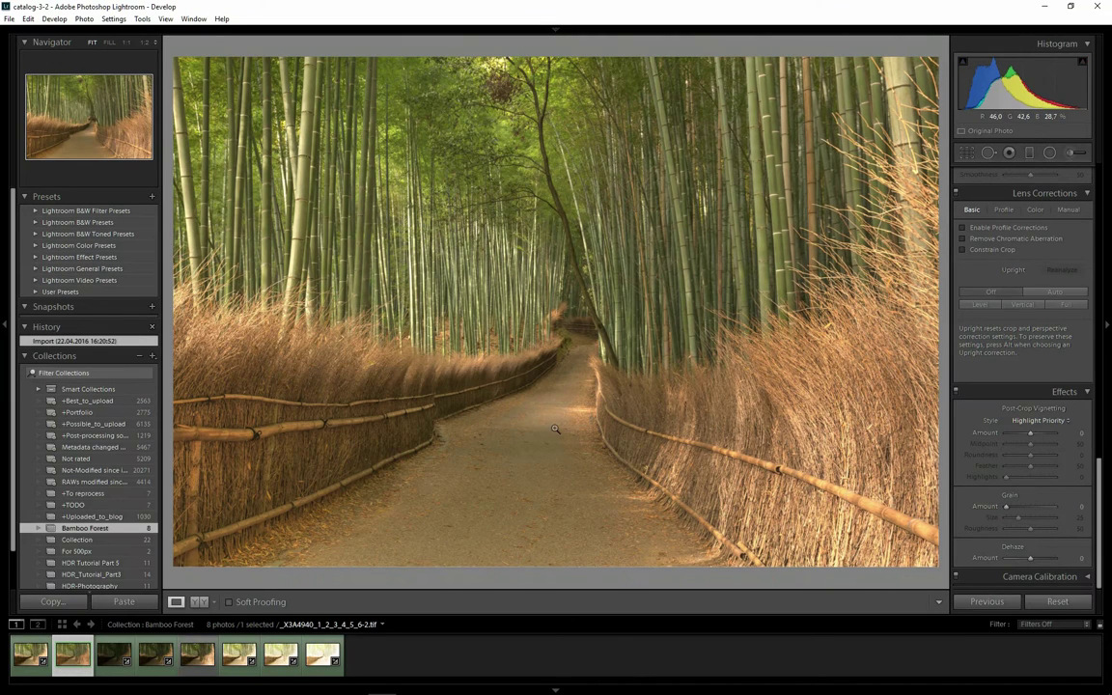
left_click(27, 653)
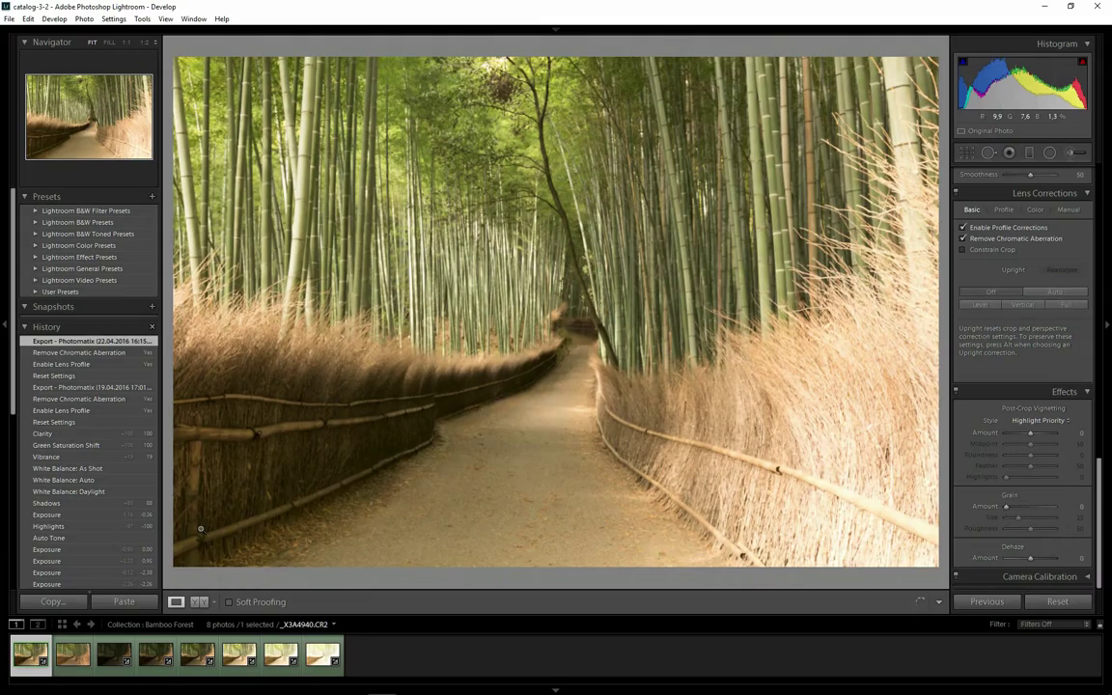
key("Right")
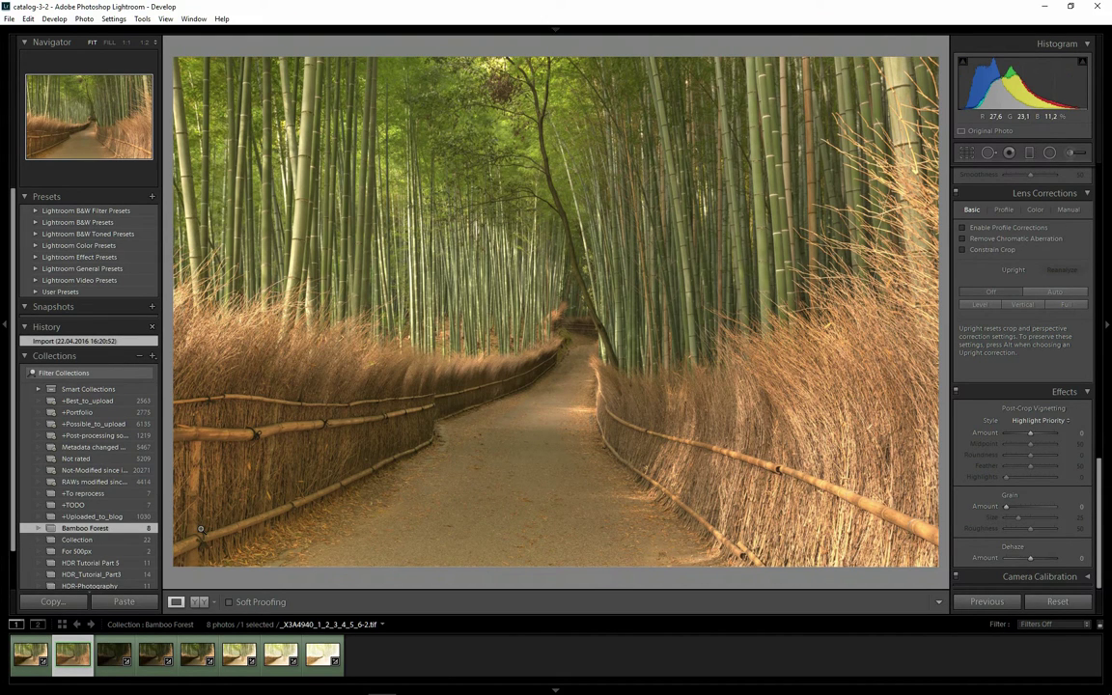
- In the Basic panel set Clarity +45, Vibrance +21, Shadows +26, Whites +7, Blacks -17
scroll(989, 341, "up", 5)
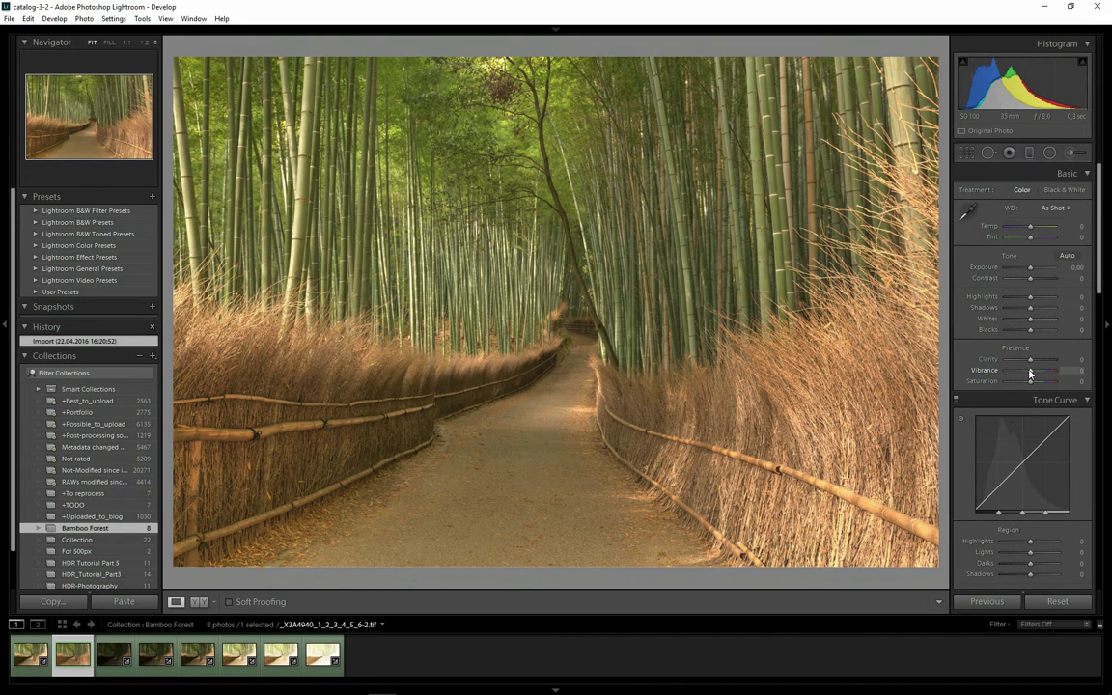
mouse_move(1031, 372)
left_mouse_down()
mouse_move(1042, 380)
mouse_move(1041, 364)
left_mouse_up()
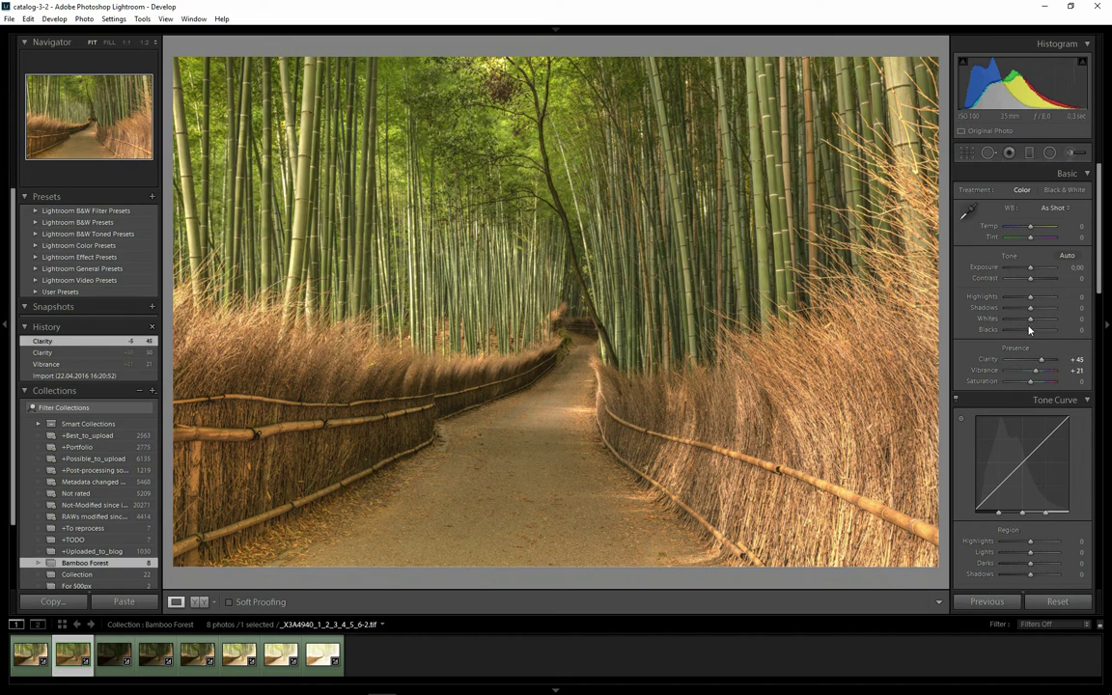
mouse_move(1031, 334)
left_mouse_down()
mouse_move(1042, 313)
mouse_move(1031, 306)
mouse_move(1032, 324)
left_mouse_up()
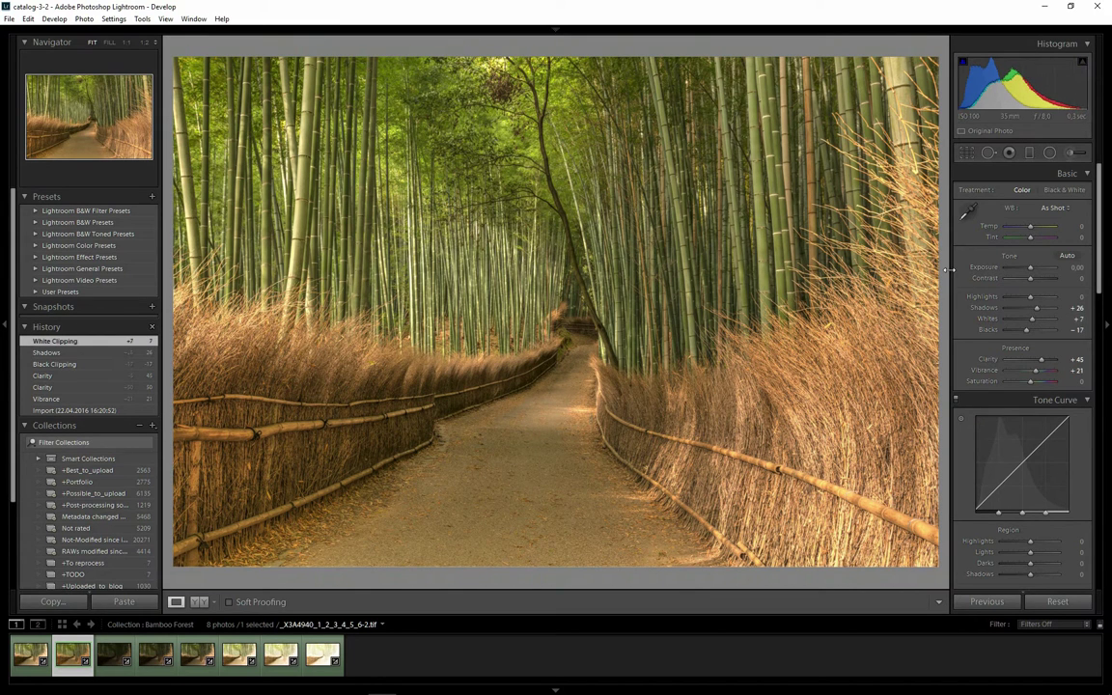
scroll(1094, 314, "down", 5)
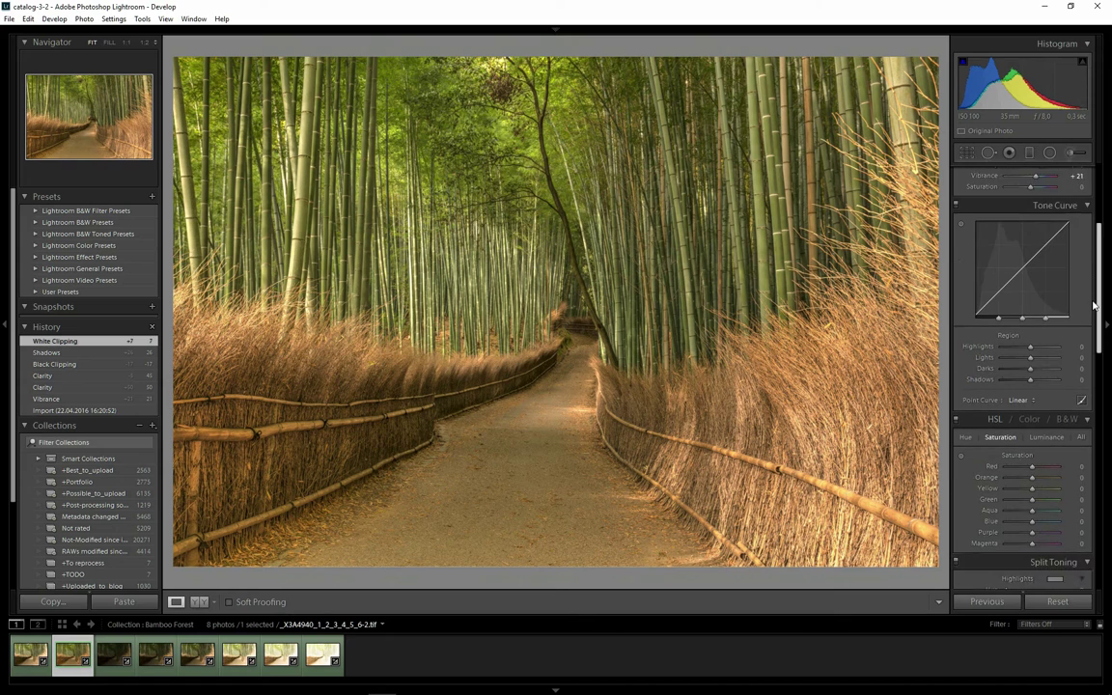
scroll(1094, 314, "down", 3)
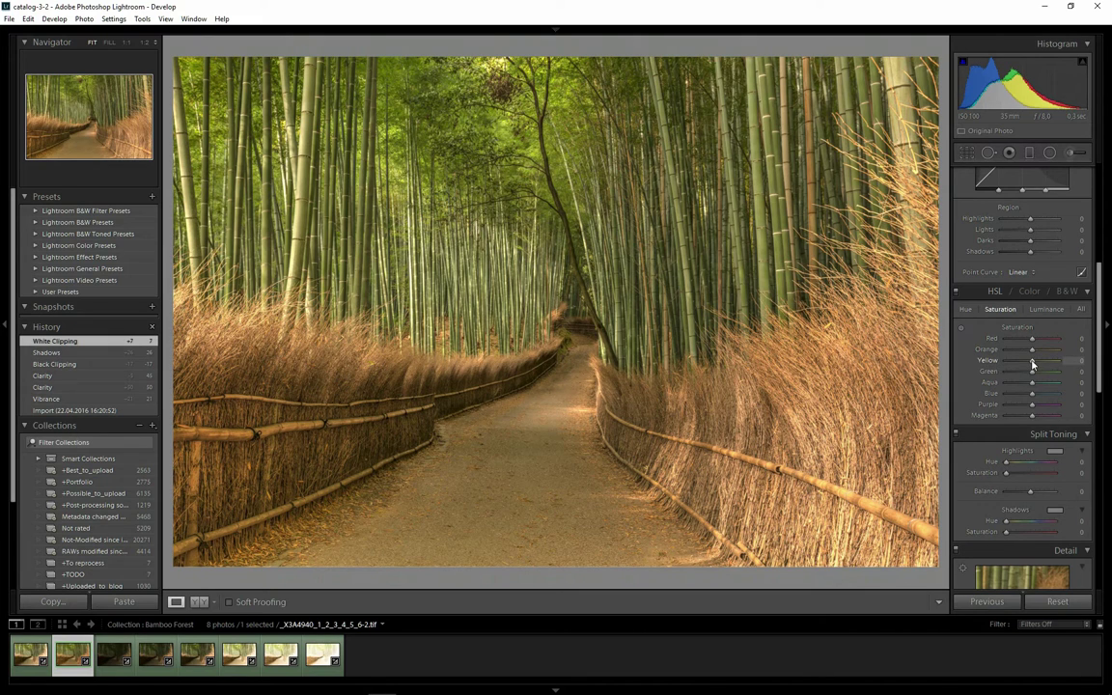
- Set HSL saturation to Orange -29, Yellow +31 and Green +58
mouse_move(1032, 349)
left_mouse_down()
mouse_move(1031, 381)
mouse_move(1052, 384)
mouse_move(1041, 366)
left_mouse_up()
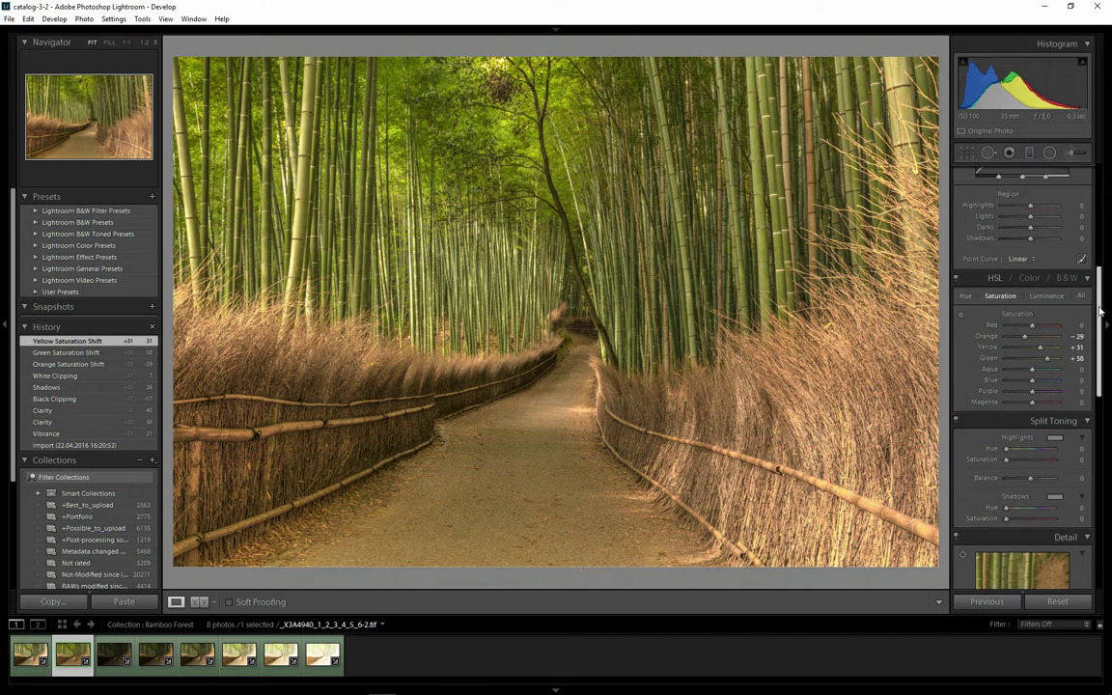
left_click_drag(1099, 323, 1090, 492)
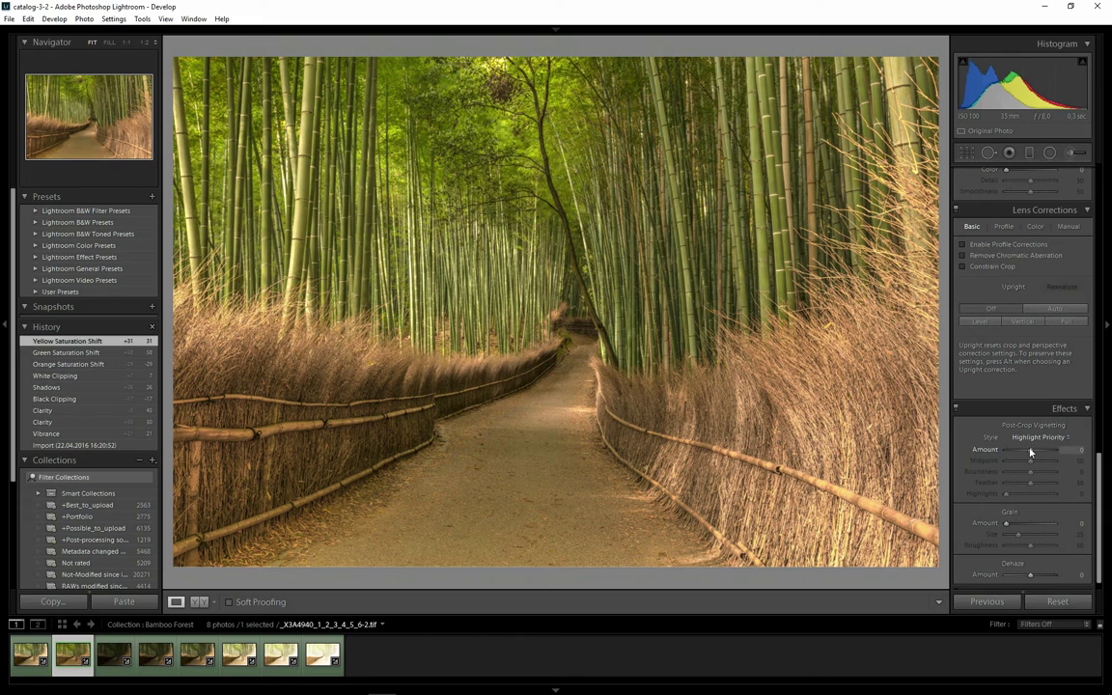
- Add a Highlight Priority post-crop vignette: Amount -50, Feather 81, Highlights 38
left_click_drag(1030, 451, 1018, 452)
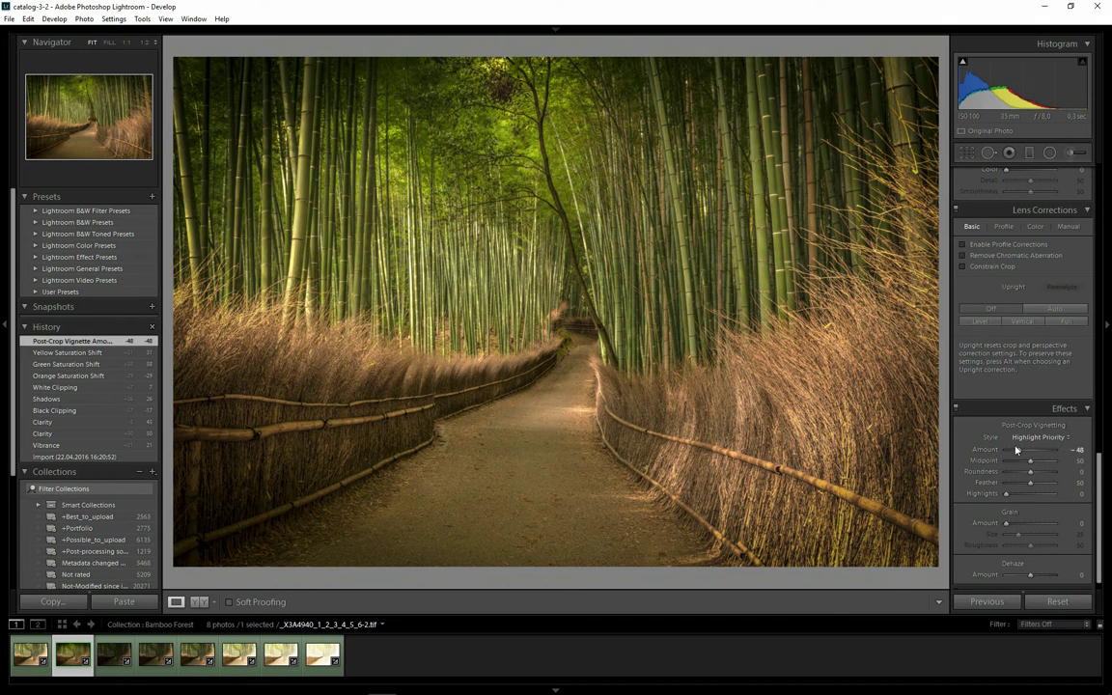
left_click_drag(1019, 458, 1019, 457)
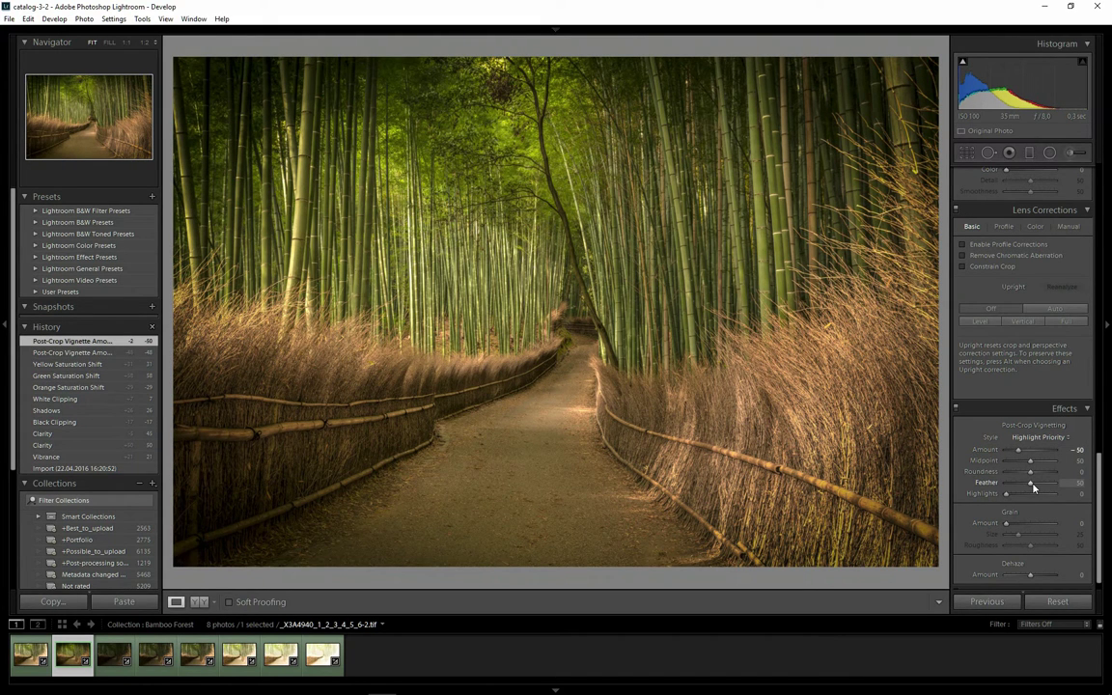
mouse_move(1034, 488)
left_mouse_down()
mouse_move(1051, 489)
mouse_move(1028, 495)
left_mouse_up()
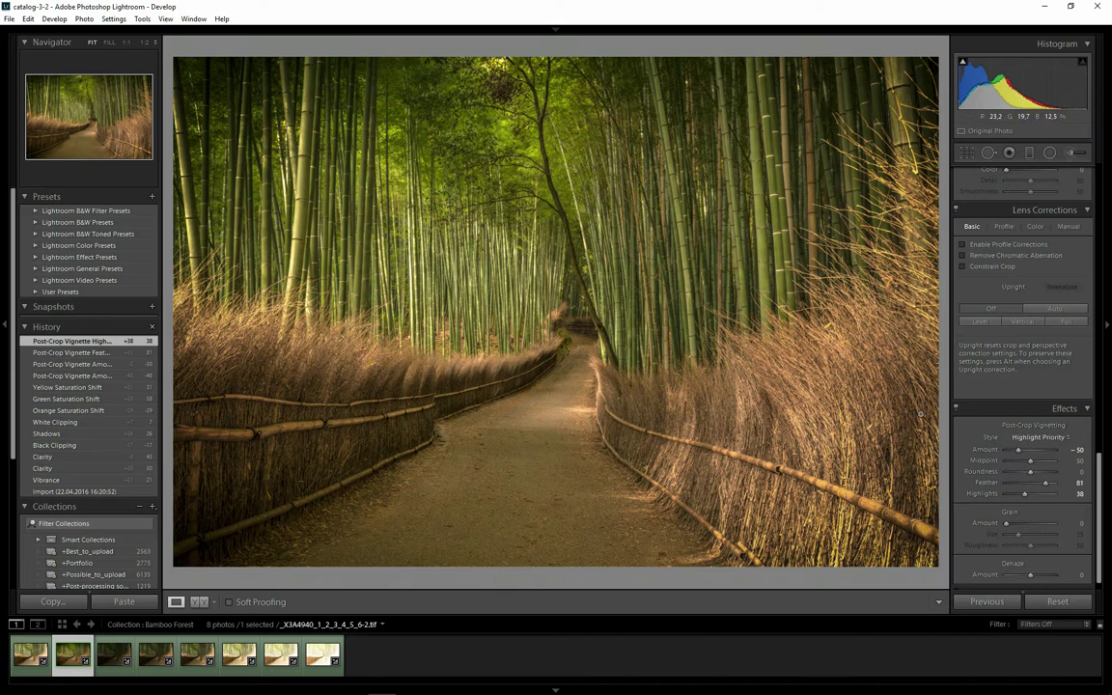
- Send the edited HDR bamboo photo from the filmstrip to Adobe Photoshop CC 2015
right_click(75, 650)
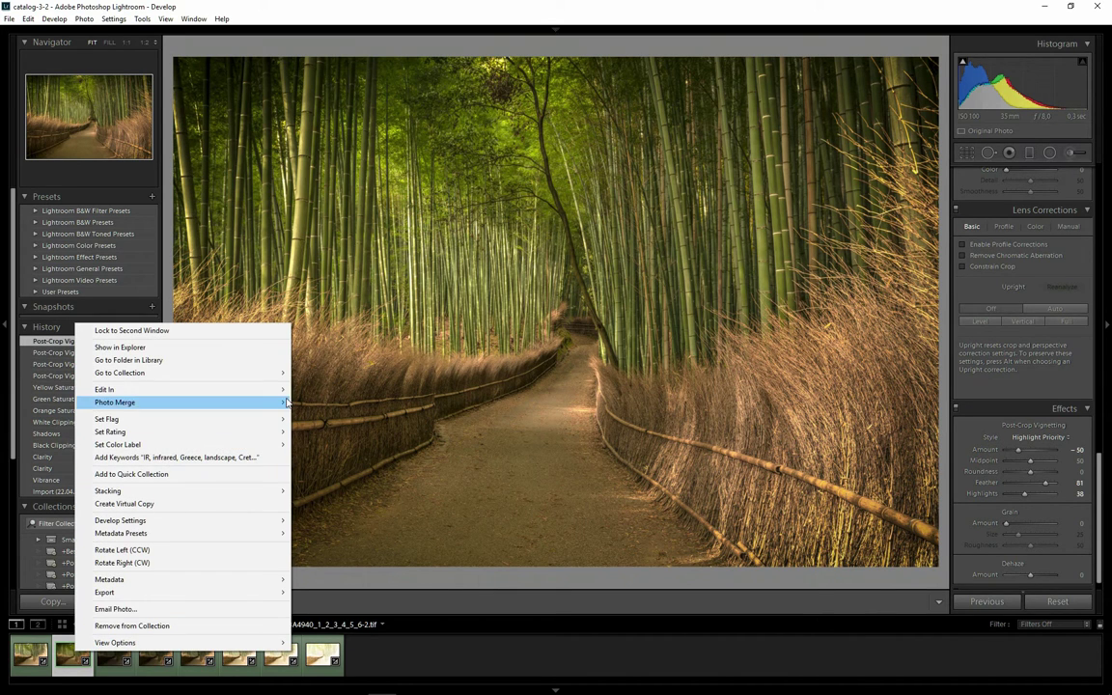
mouse_move(232, 389)
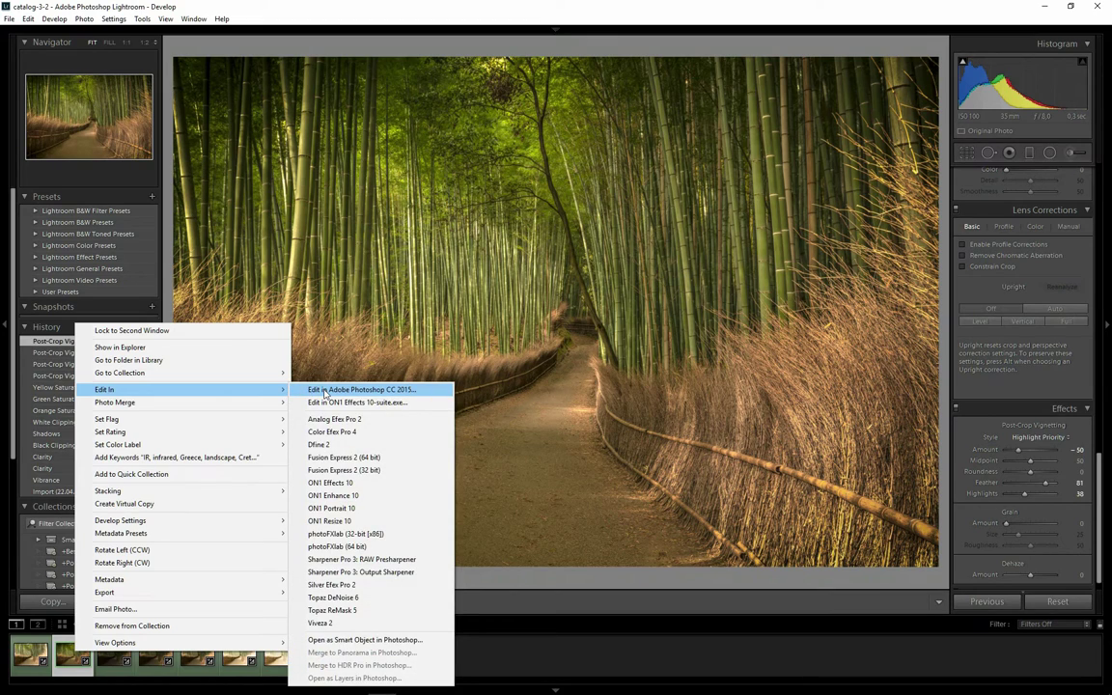
left_click(325, 392)
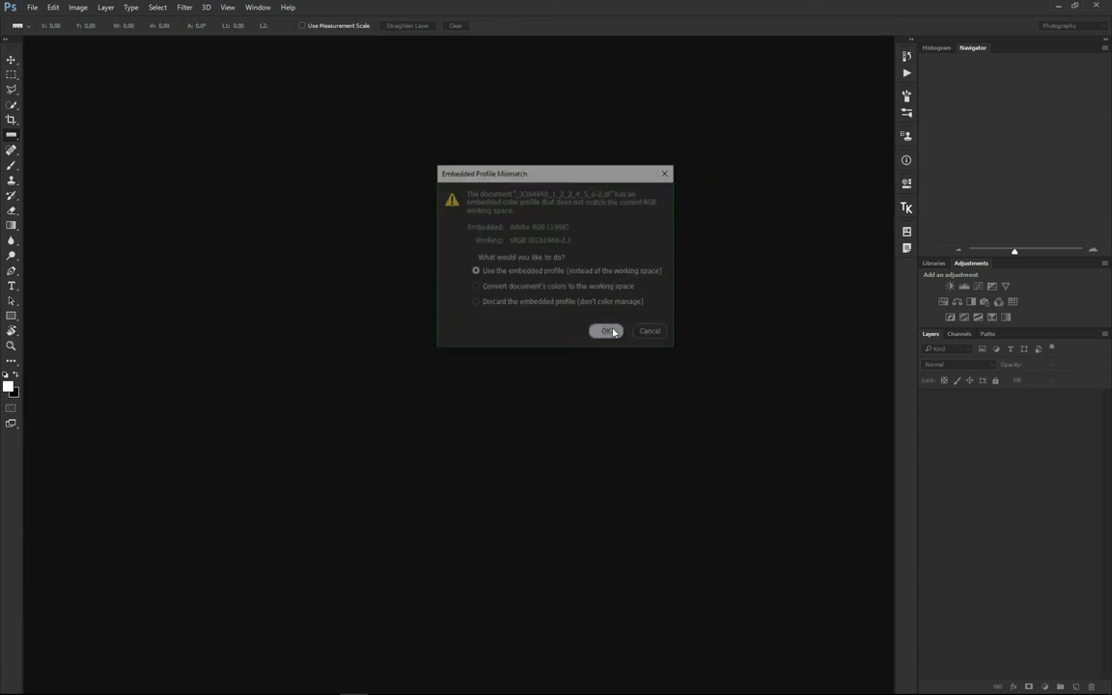
left_click(608, 330)
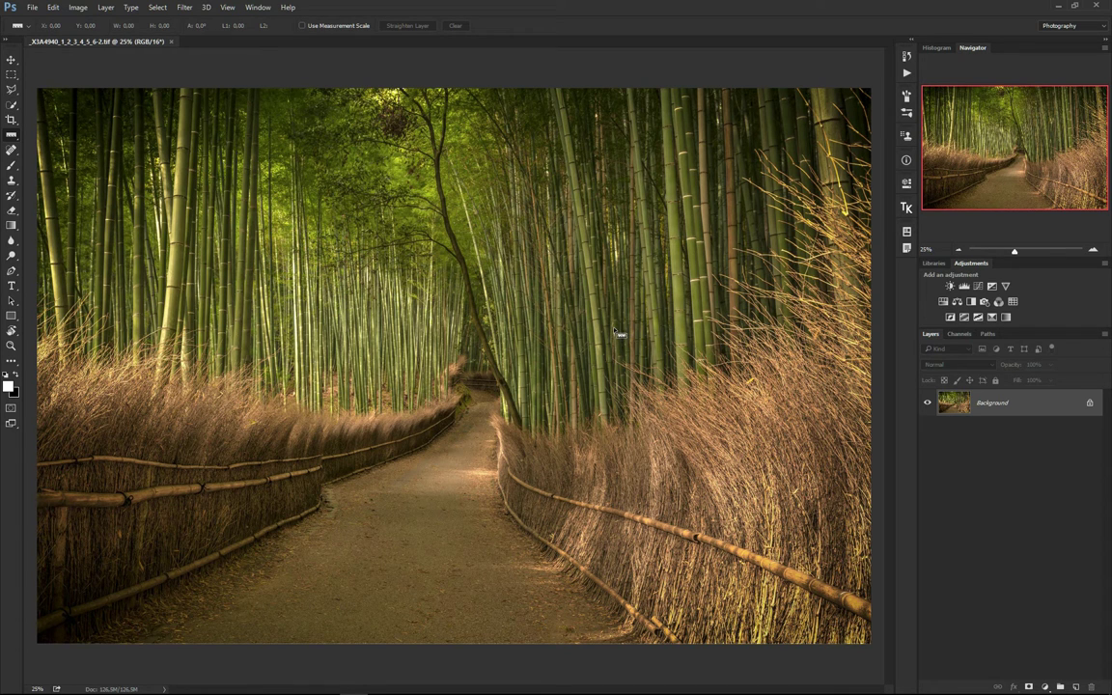
- Duplicate the Background layer as Background copy
left_click(110, 9)
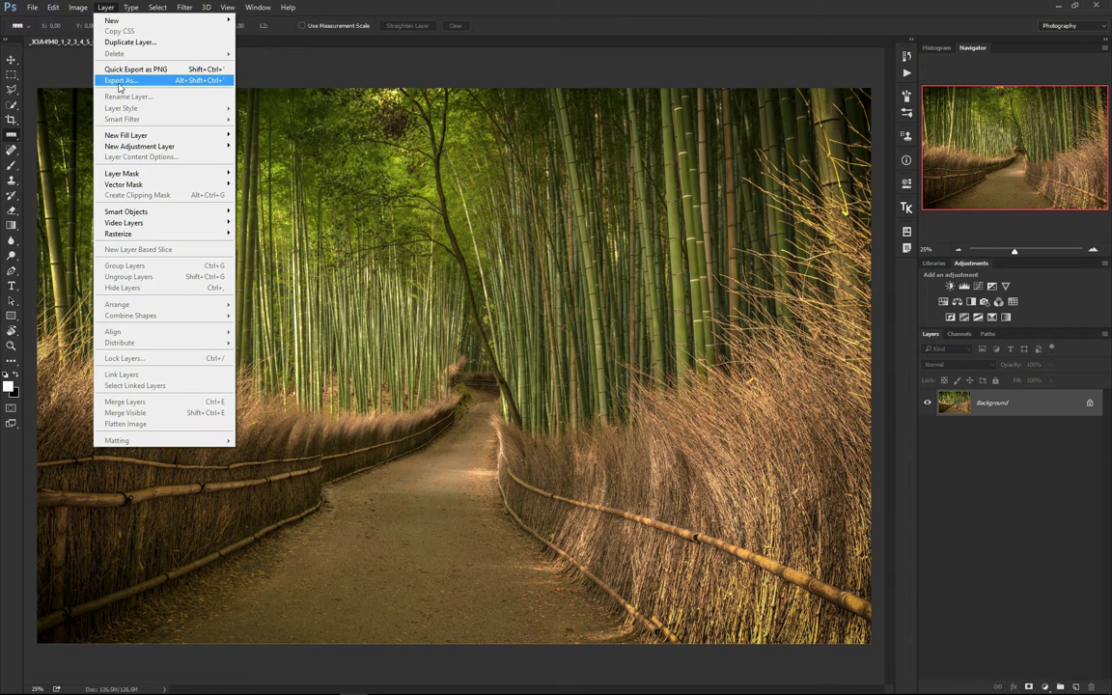
left_click(134, 42)
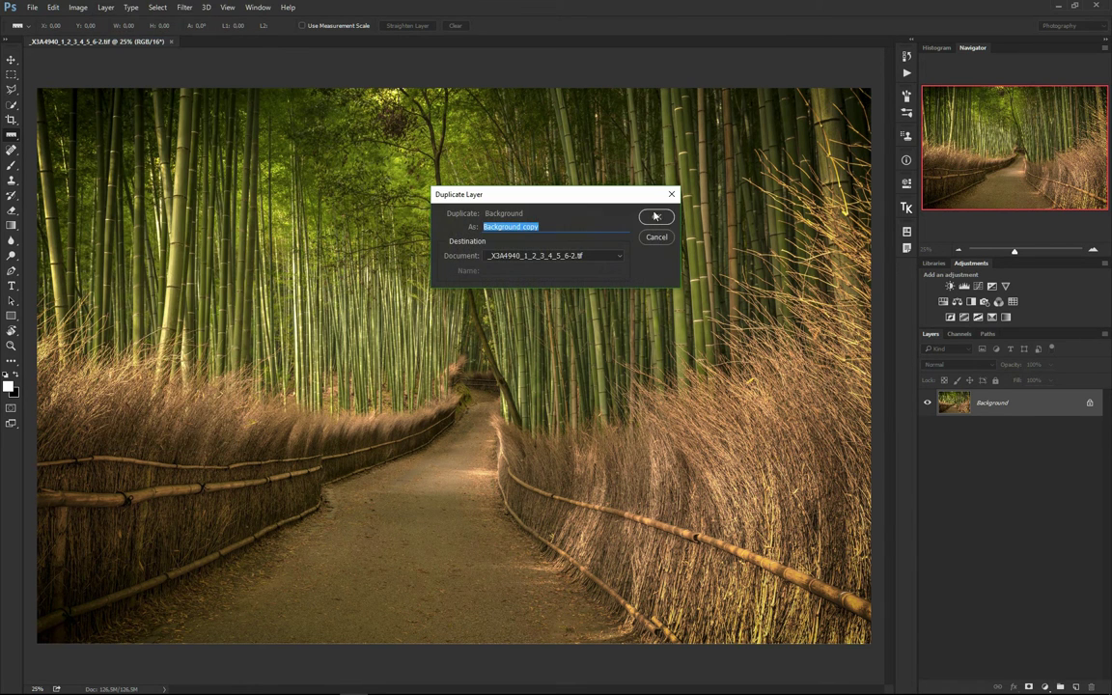
left_click(656, 217)
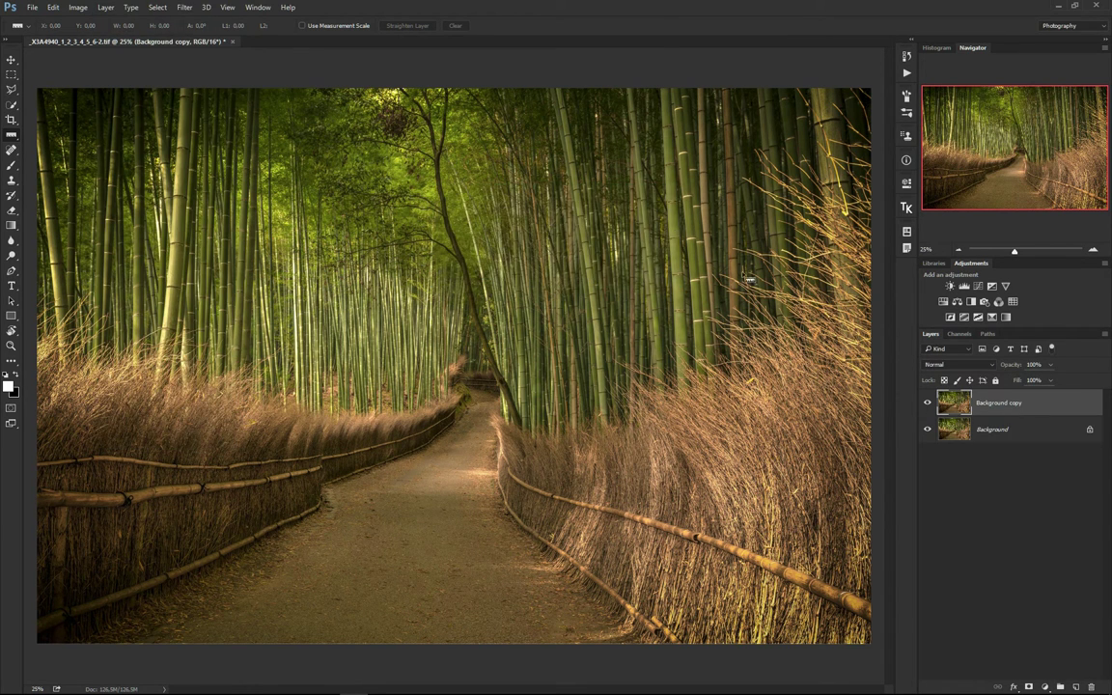
- Open the Background copy layer in ON1 Effects from the Filter menu
left_click(184, 8)
mouse_move(217, 275)
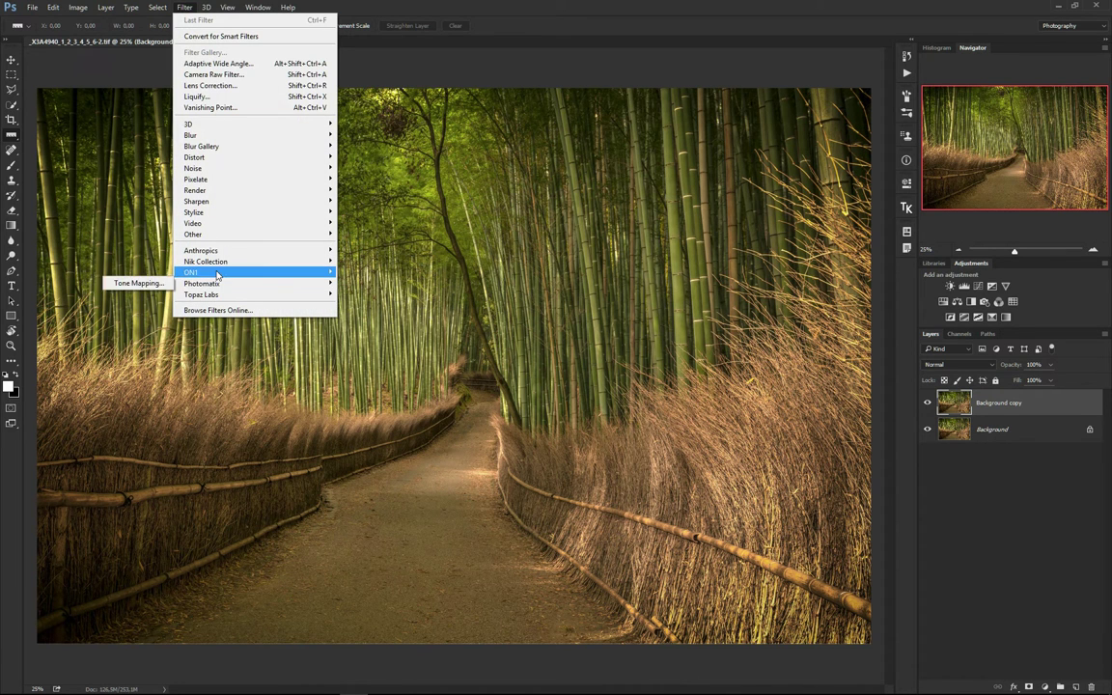
left_click(144, 246)
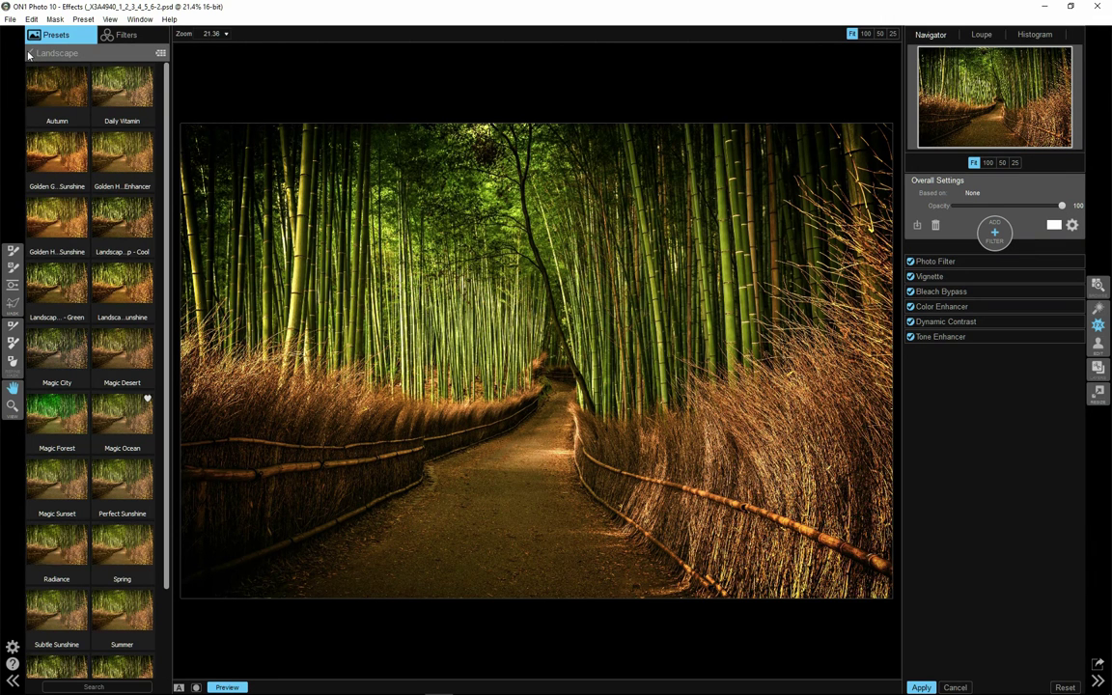
- Apply the Landscape category's Magic Ocean preset and toggle Preview to compare with the original
left_click(29, 54)
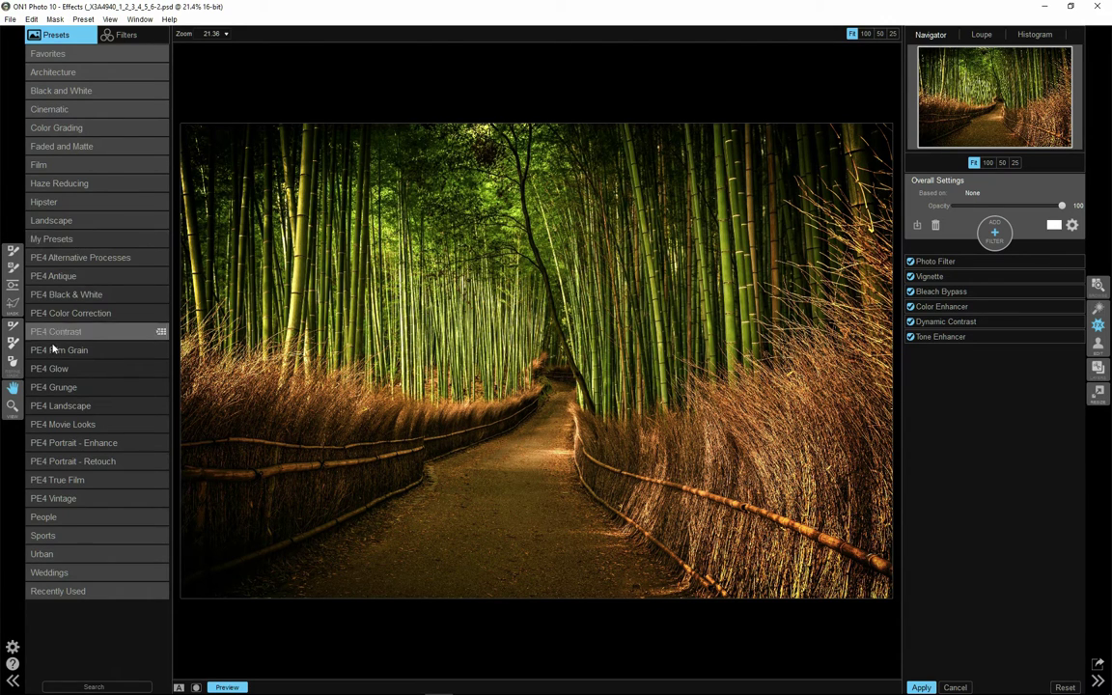
left_click(82, 229)
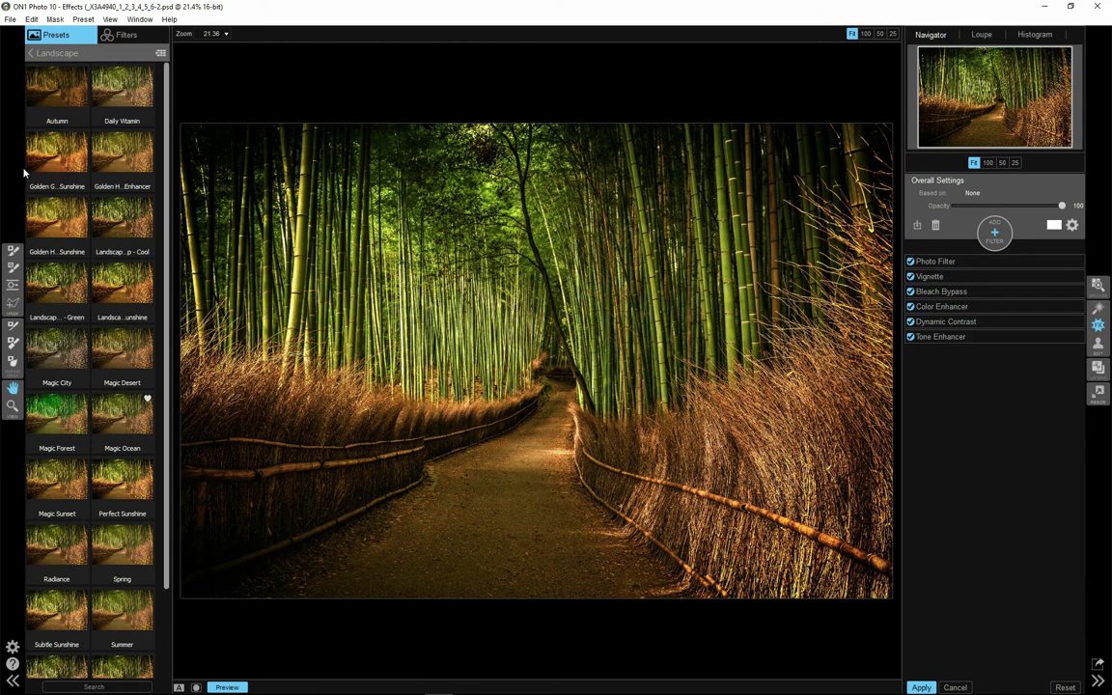
scroll(106, 265, "down", 2)
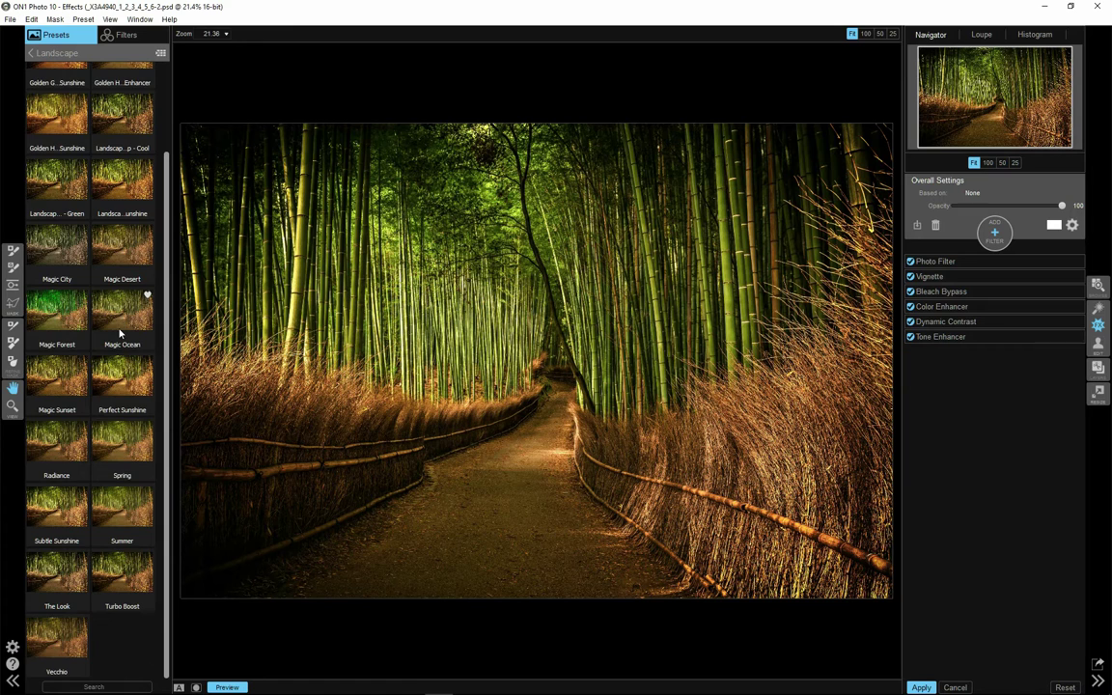
scroll(114, 318, "up", 2)
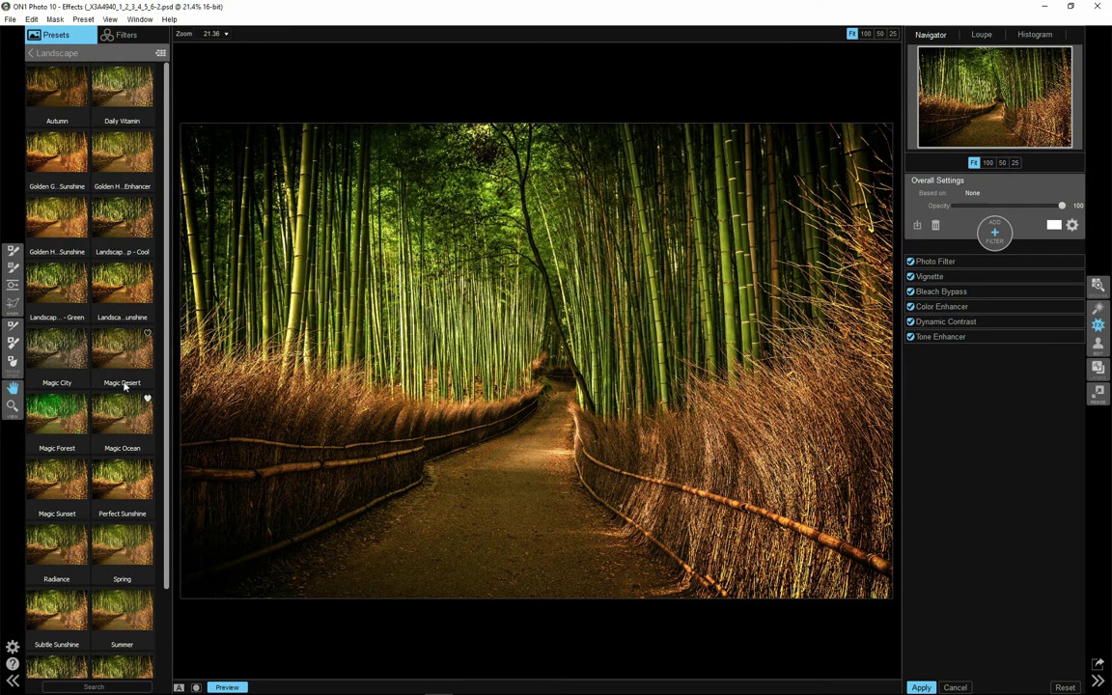
left_click(124, 417)
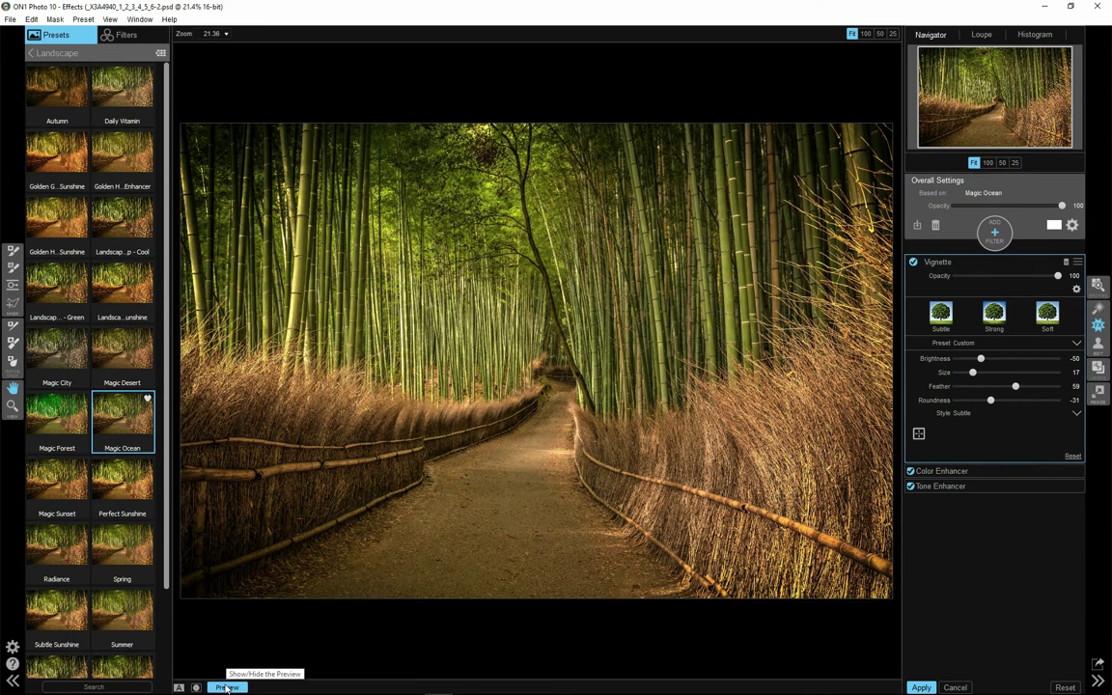
left_click(227, 687)
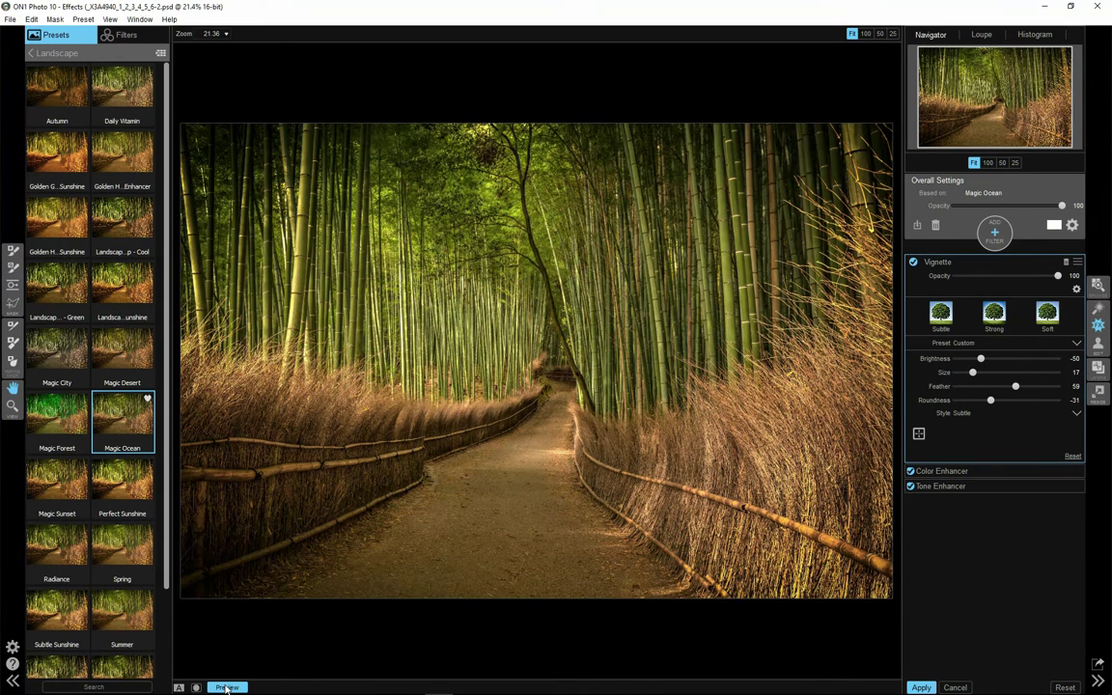
left_click(227, 687)
- In Tone Enhancer, nudge Shadows up slightly and raise Whites to about 13
left_click(941, 487)
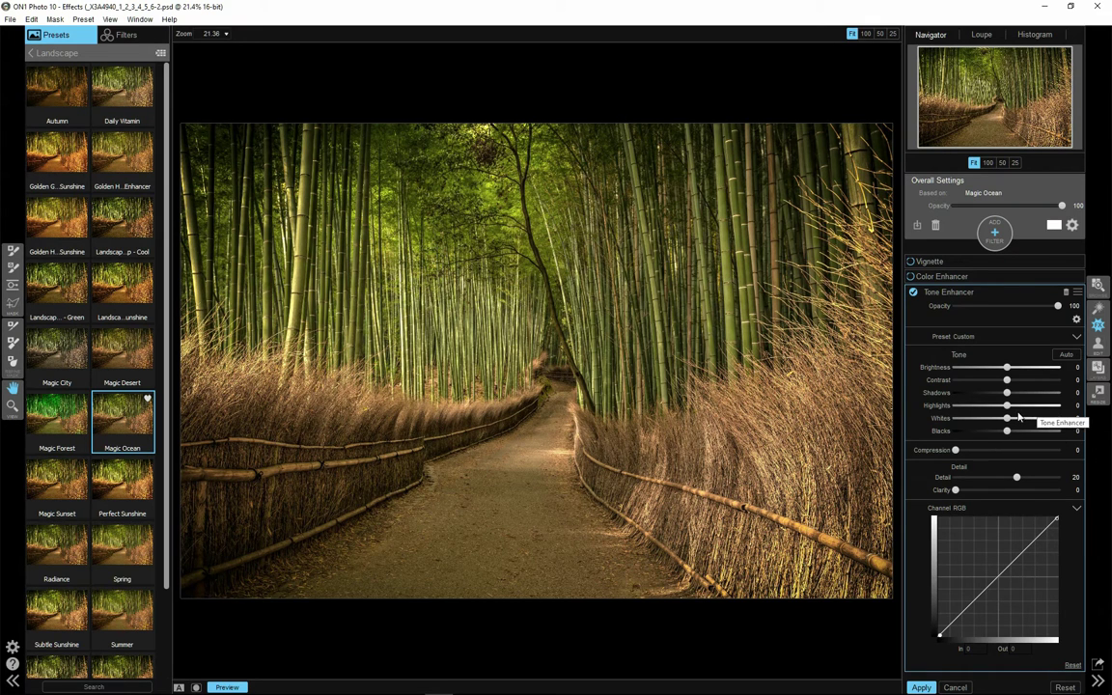
left_click_drag(1012, 397, 1014, 400)
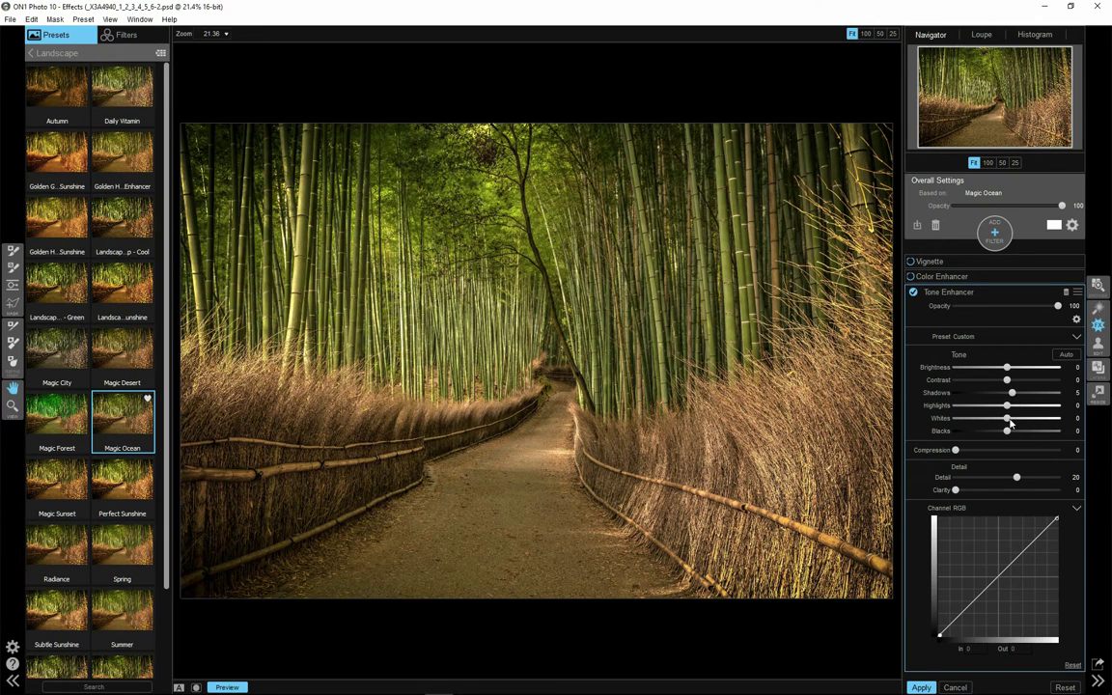
mouse_move(1008, 419)
left_mouse_down()
mouse_move(1032, 425)
mouse_move(997, 410)
left_mouse_up()
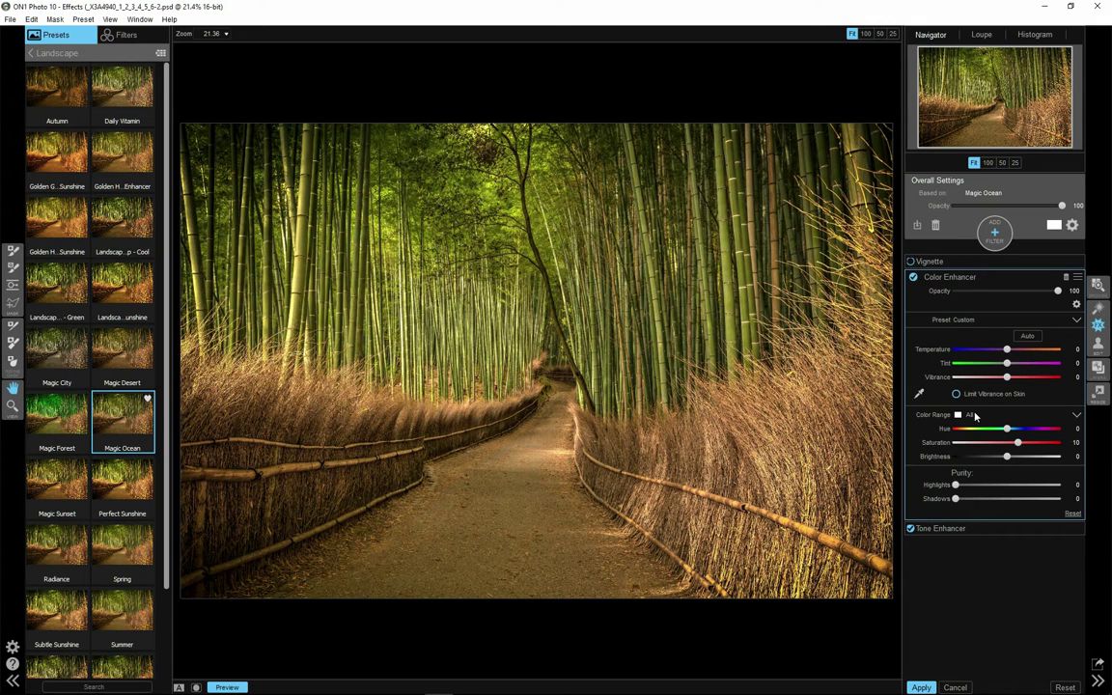
- In Color Enhancer, select the Green colour range and raise its Saturation
left_click(973, 415)
left_click(976, 469)
mouse_move(1009, 444)
left_mouse_down()
mouse_move(1031, 445)
mouse_move(960, 442)
mouse_move(1049, 439)
mouse_move(990, 456)
mouse_move(1022, 458)
left_mouse_up()
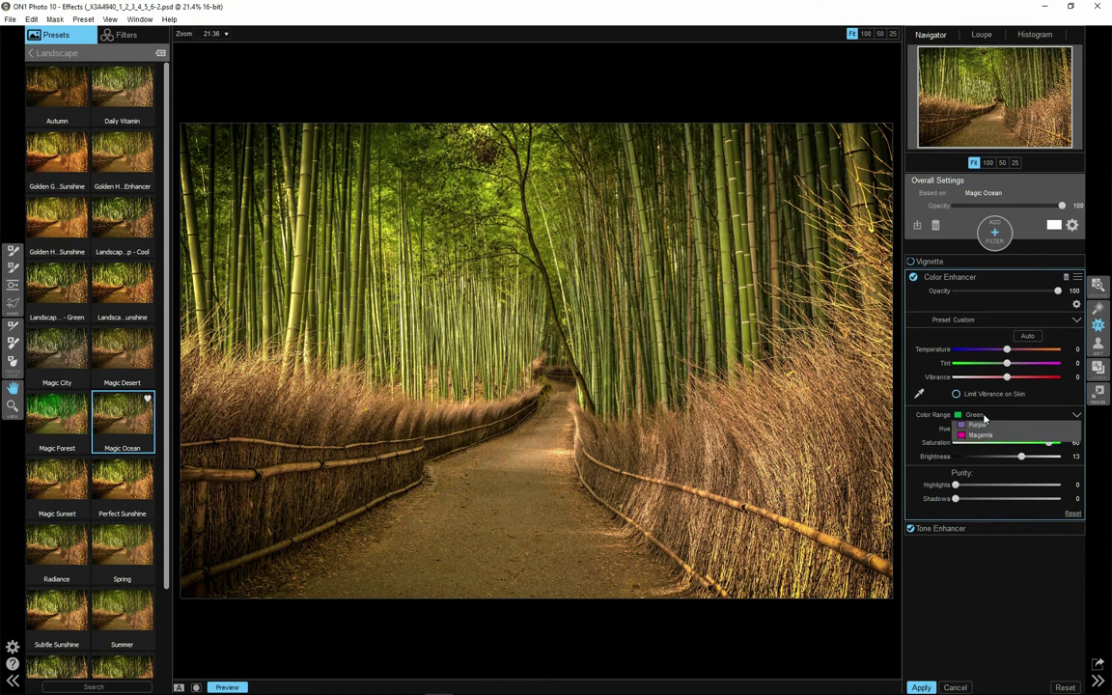
- Switch Color Enhancer to the Yellow range with Saturation 8 and Brightness -4
left_click(974, 414)
left_click(975, 447)
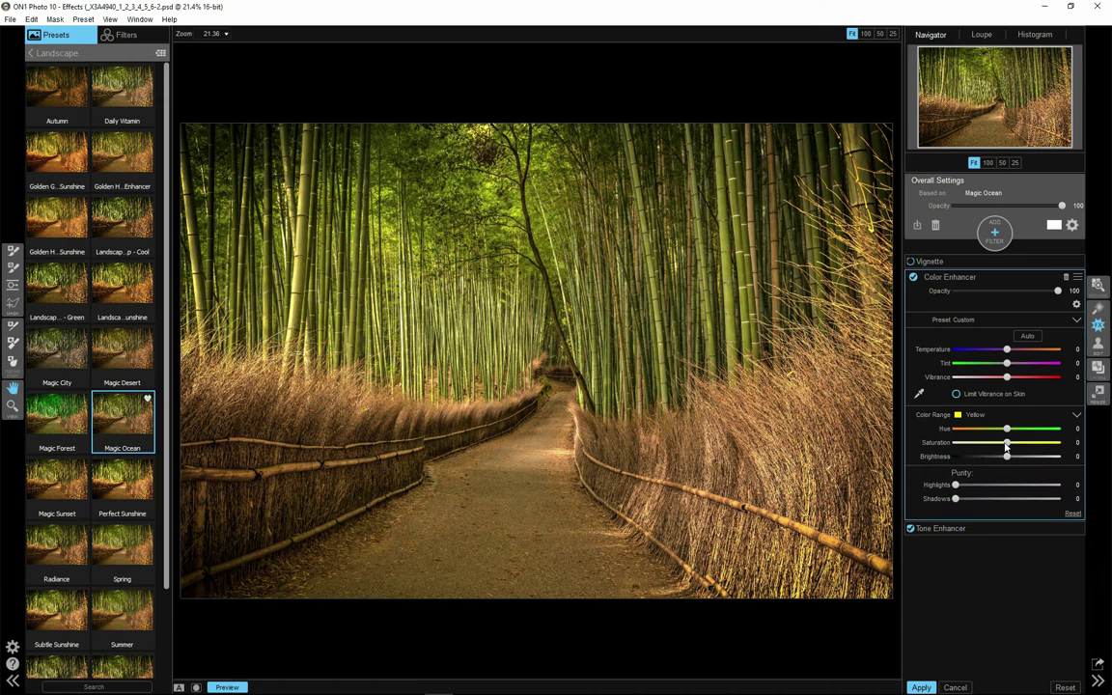
left_click_drag(1006, 443, 1015, 443)
left_click_drag(1006, 458, 1002, 461)
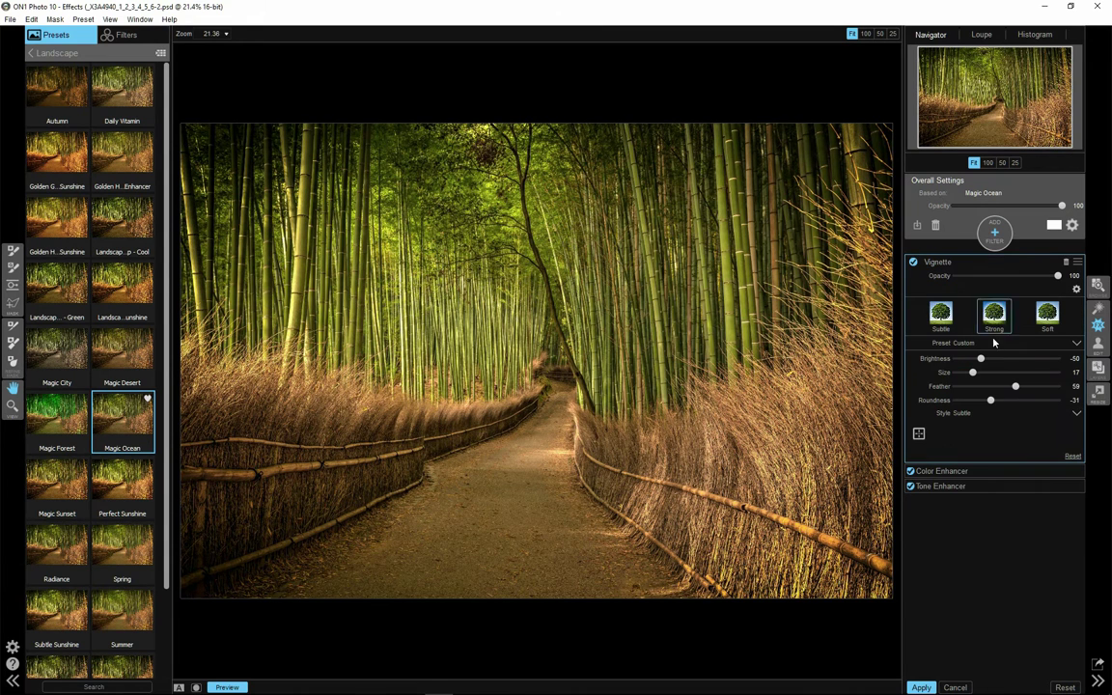
- Apply the Big Softy vignette preset and lighten its Brightness to -10
left_click(1073, 343)
left_click(1071, 345)
left_click(1071, 345)
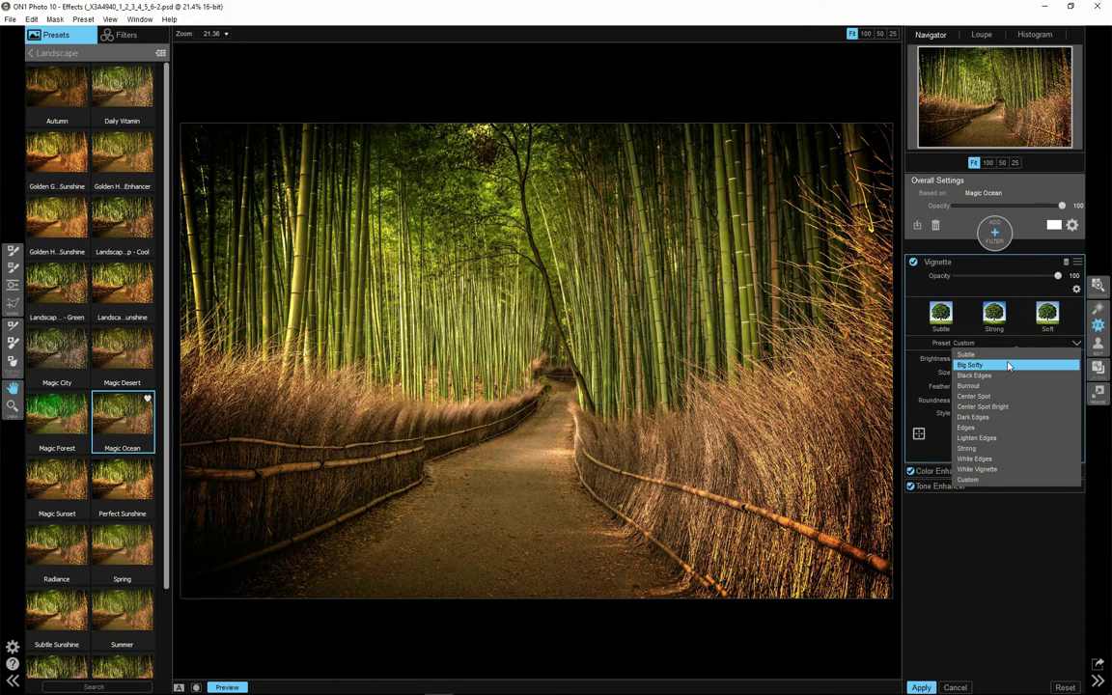
left_click(1007, 366)
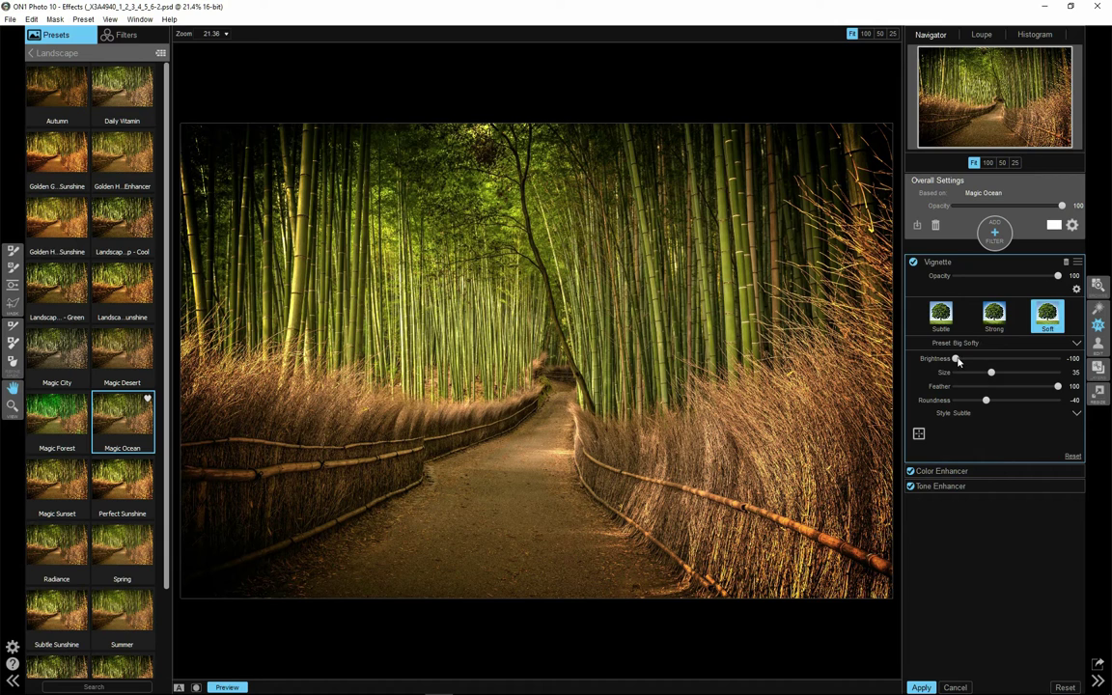
left_click_drag(959, 360, 1002, 361)
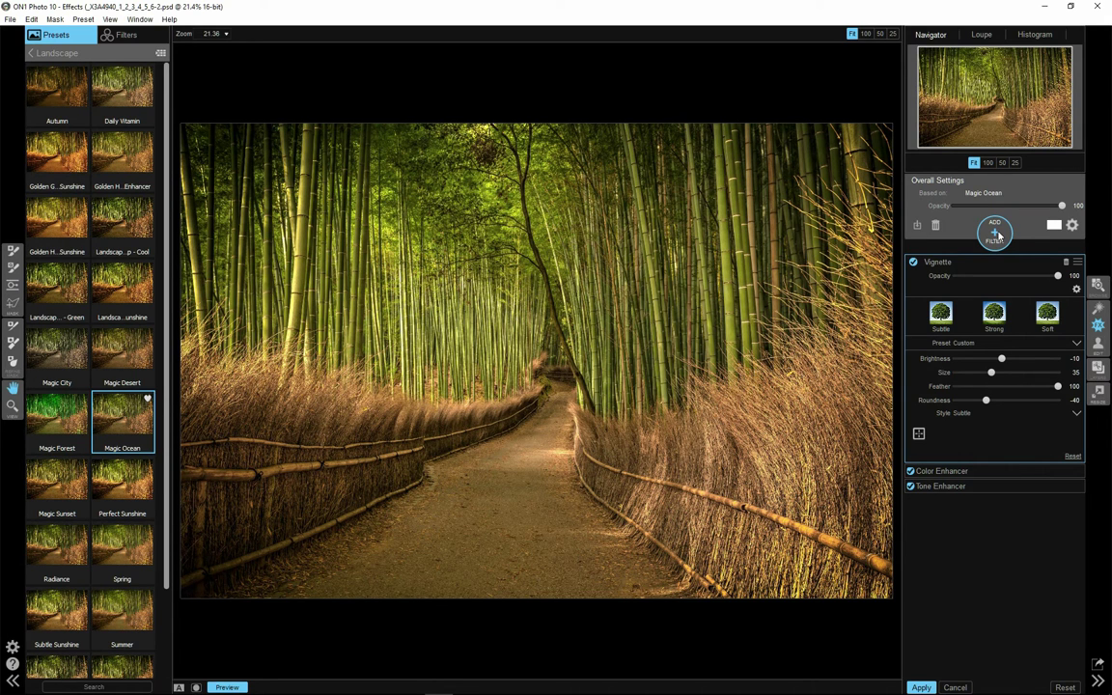
- Add a Sunshine filter with Amount 15 and Warmth 19
left_click(997, 234)
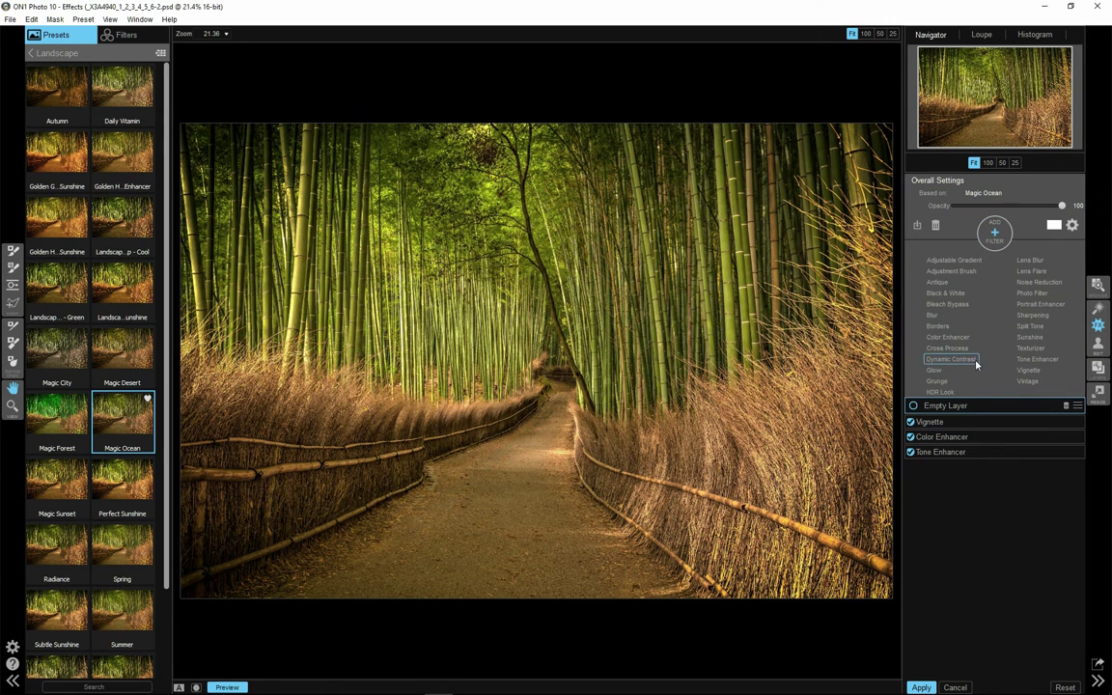
left_click(1029, 337)
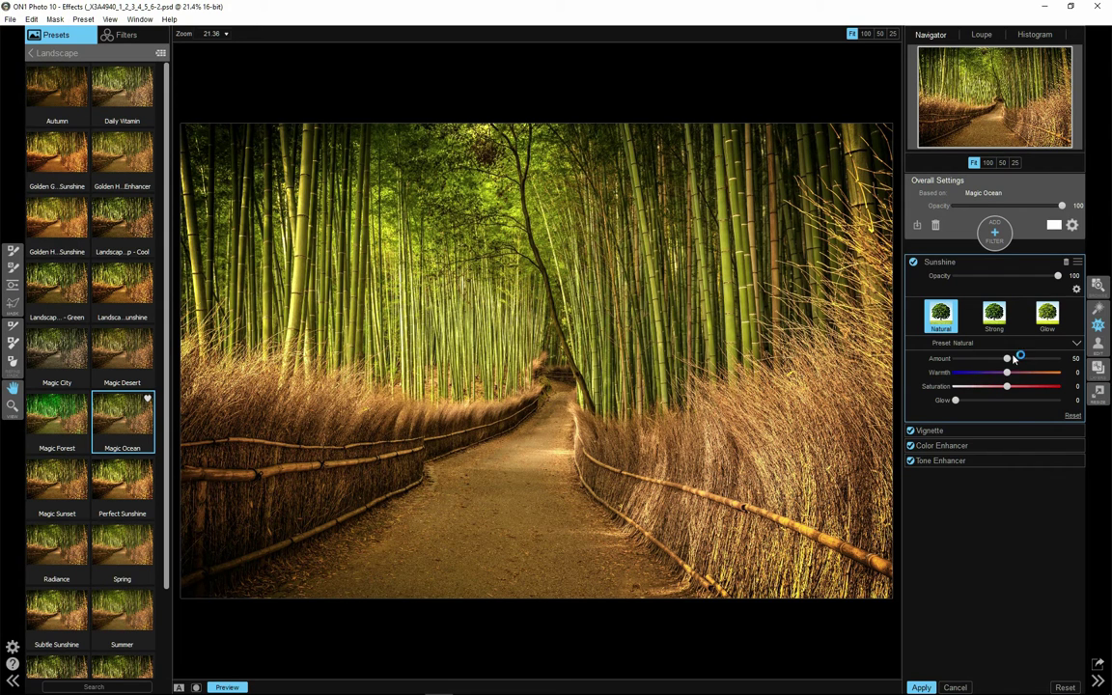
left_click_drag(1006, 359, 972, 362)
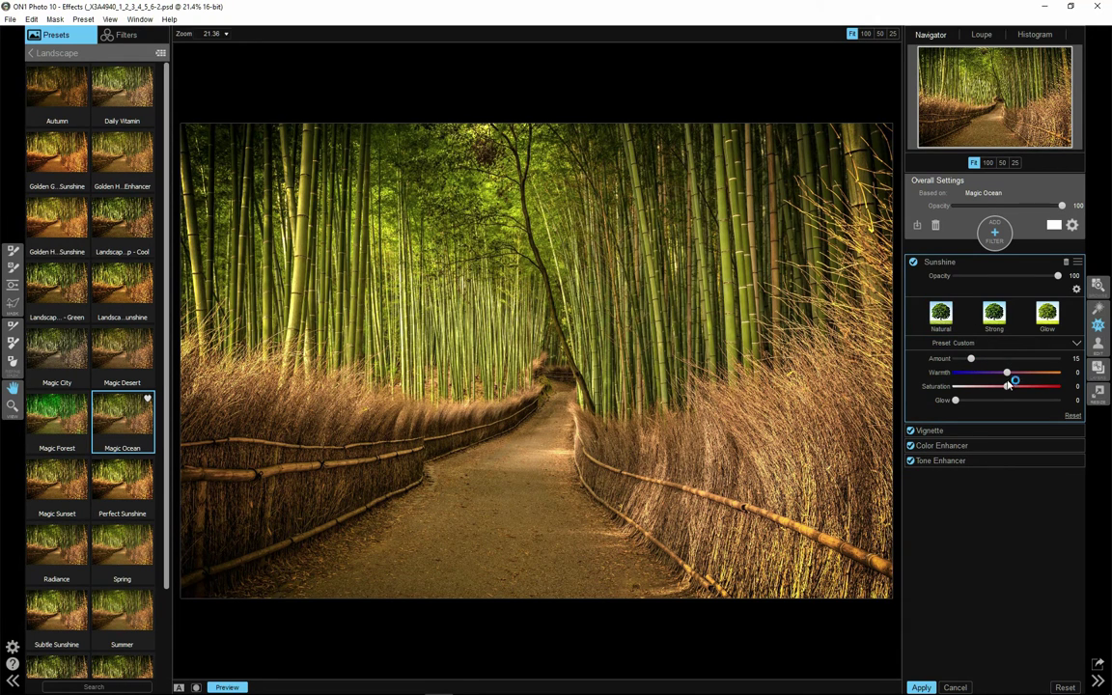
left_click_drag(1008, 374, 1017, 380)
- Toggle Preview several times to compare the sunshine glow against the original
left_click(226, 687)
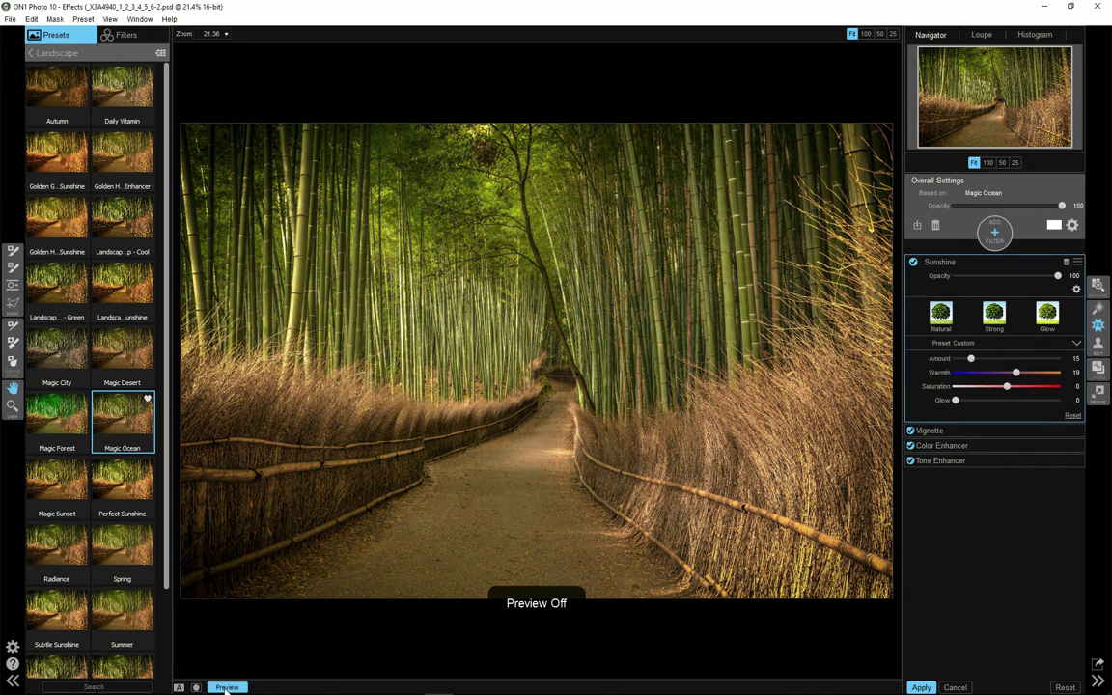
left_click(226, 687)
left_click(226, 687)
left_click(227, 687)
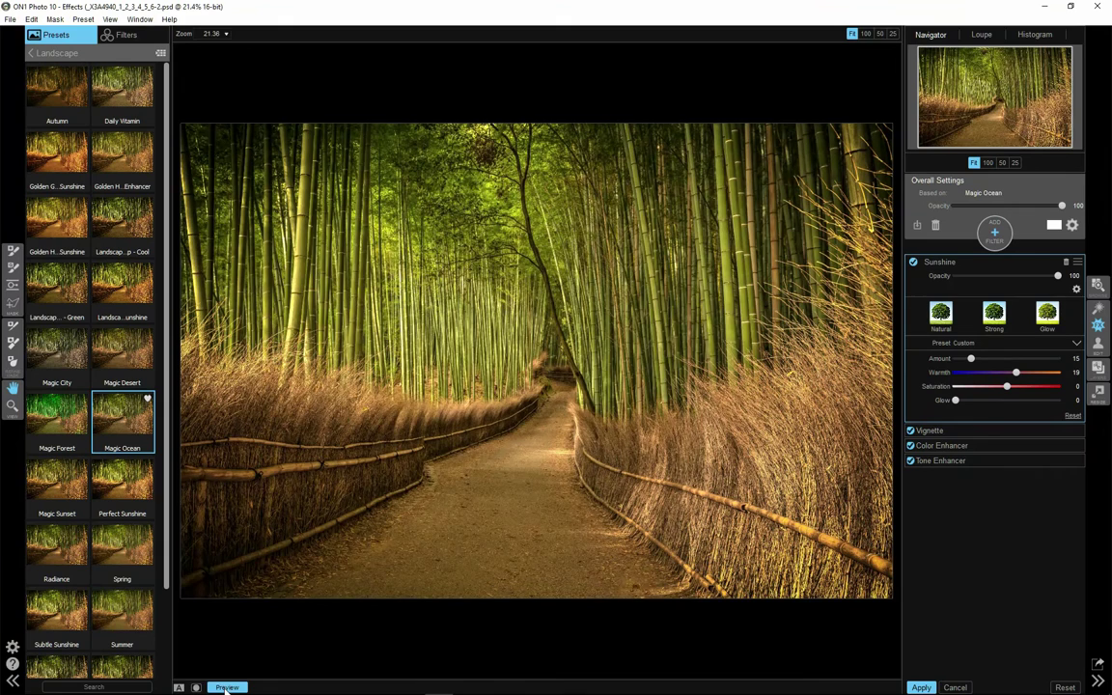
left_click(230, 687)
left_click(235, 687)
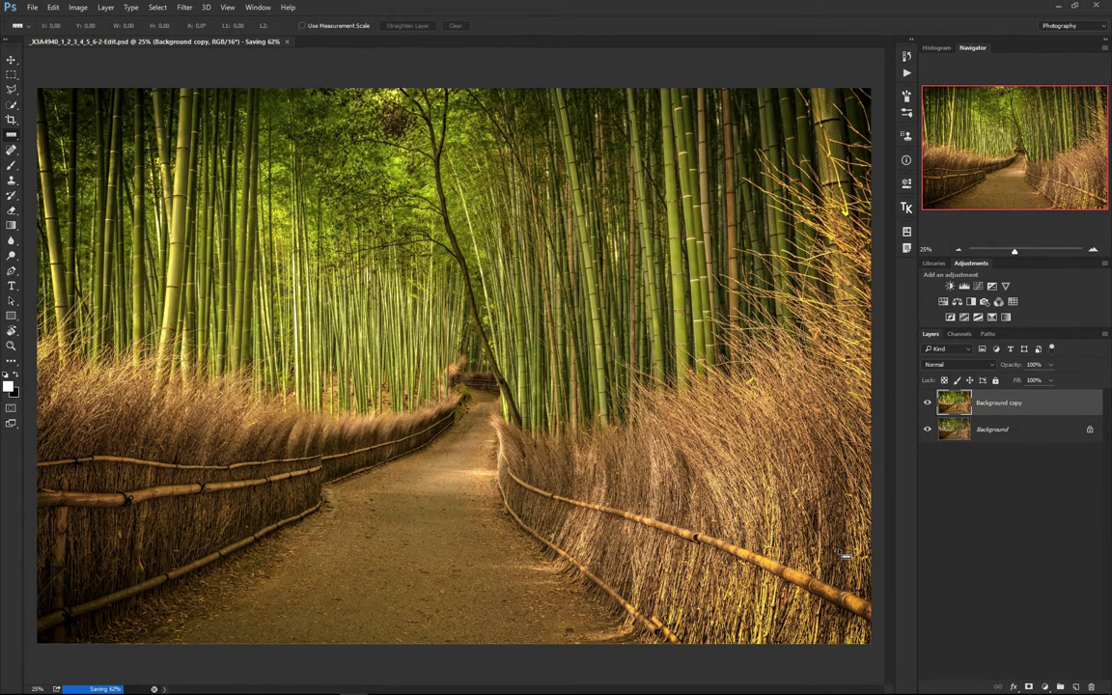
- Return to Lightroom, where the saved _X3A4940_1_2_3_4_5_6-2-Edit.psd now appears
key("alt+Tab")
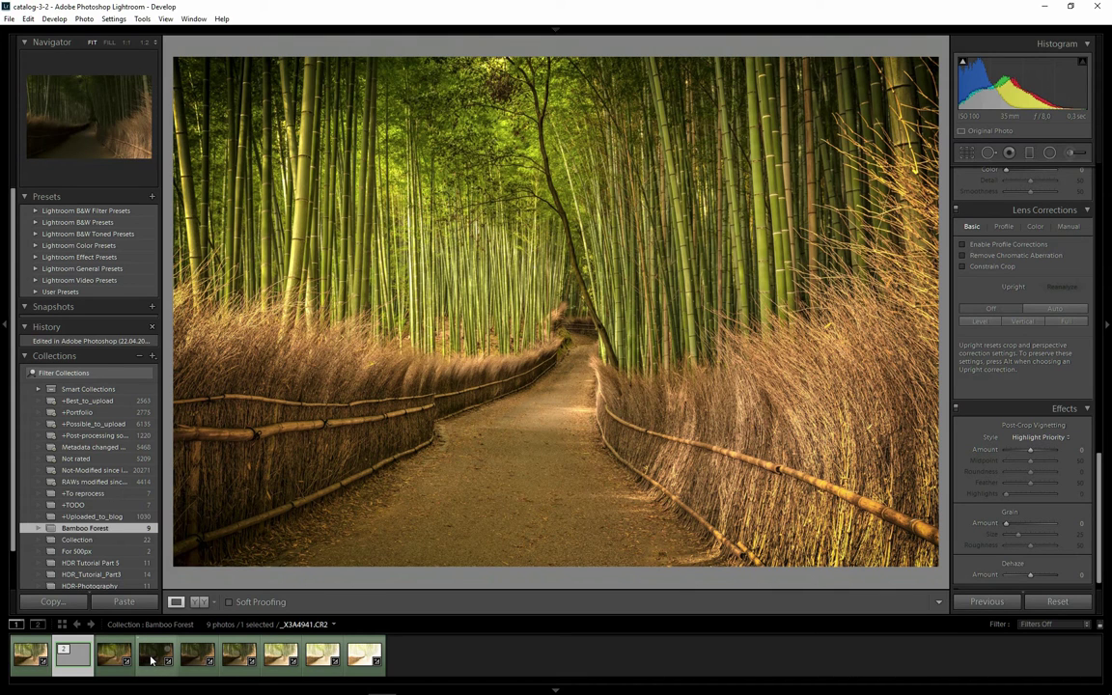
- Compare the original RAW with the edited bamboo photo, hiding panels and using before/after view
left_click(29, 661, "ctrl")
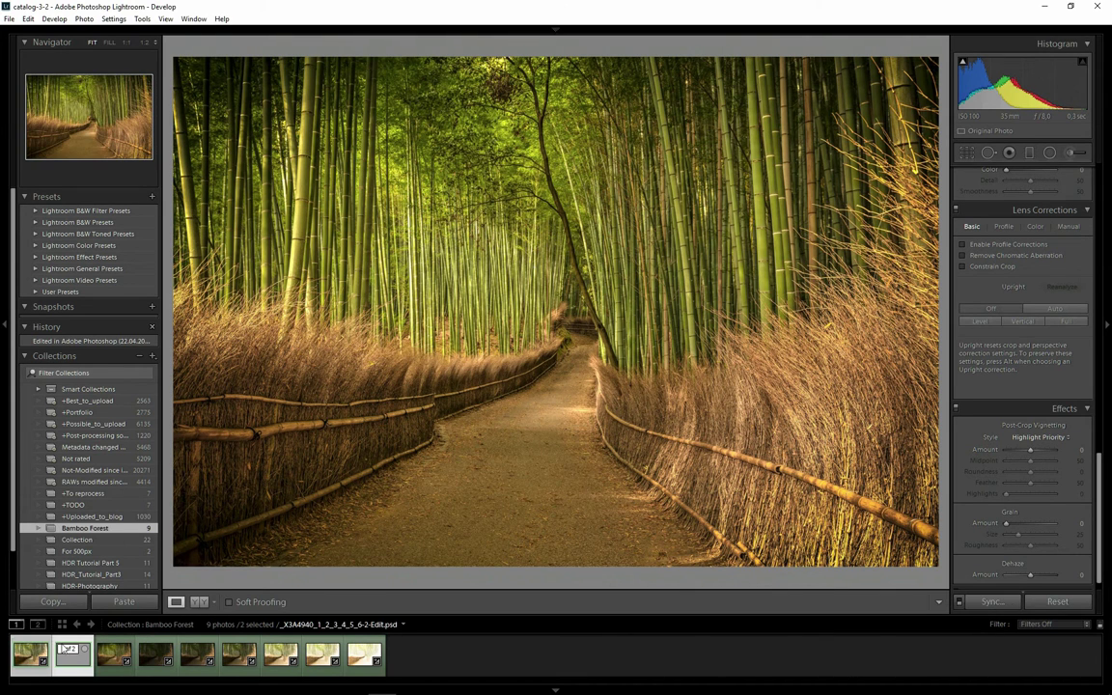
left_click(65, 651)
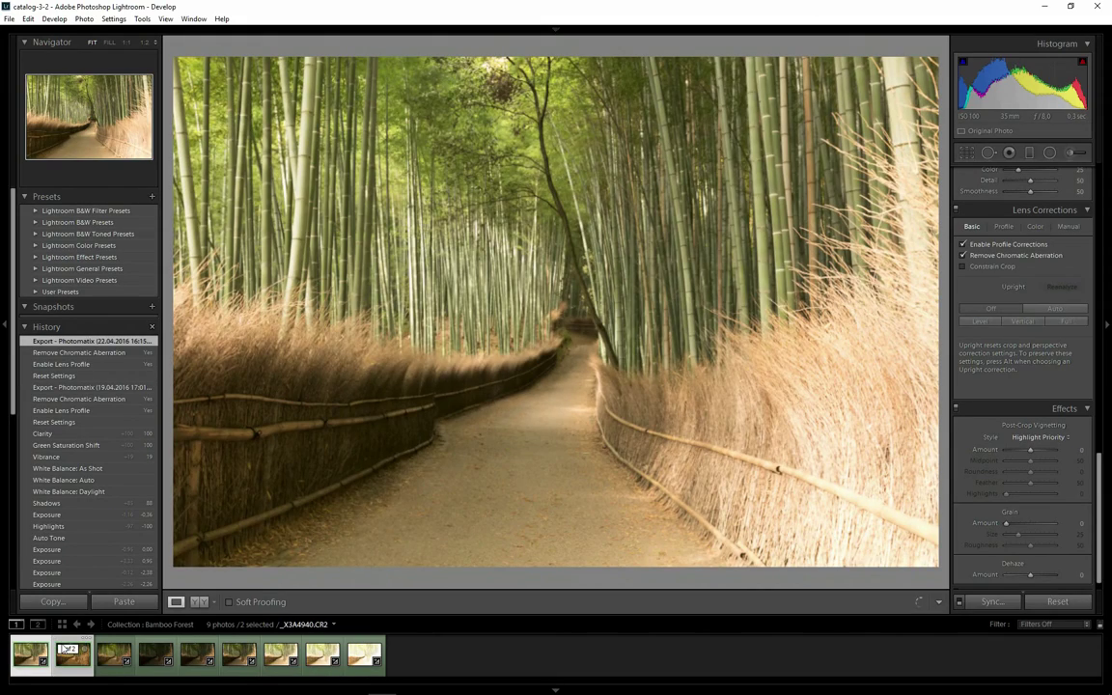
left_click(66, 651)
key("shift+Tab")
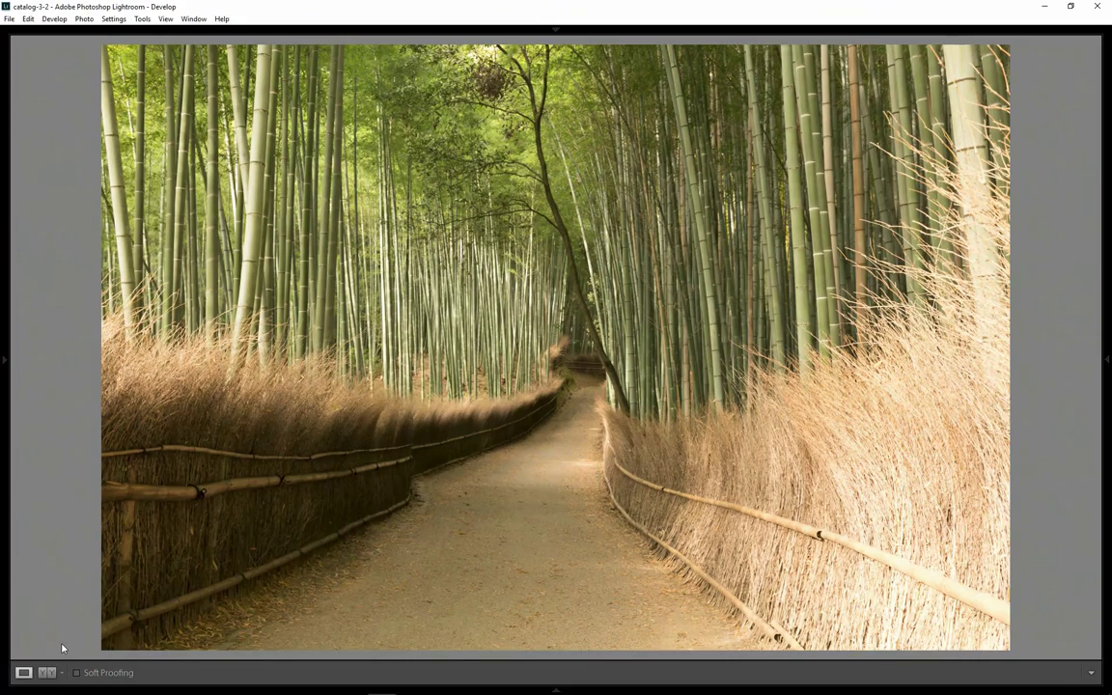
key("ctrl+alt+v")
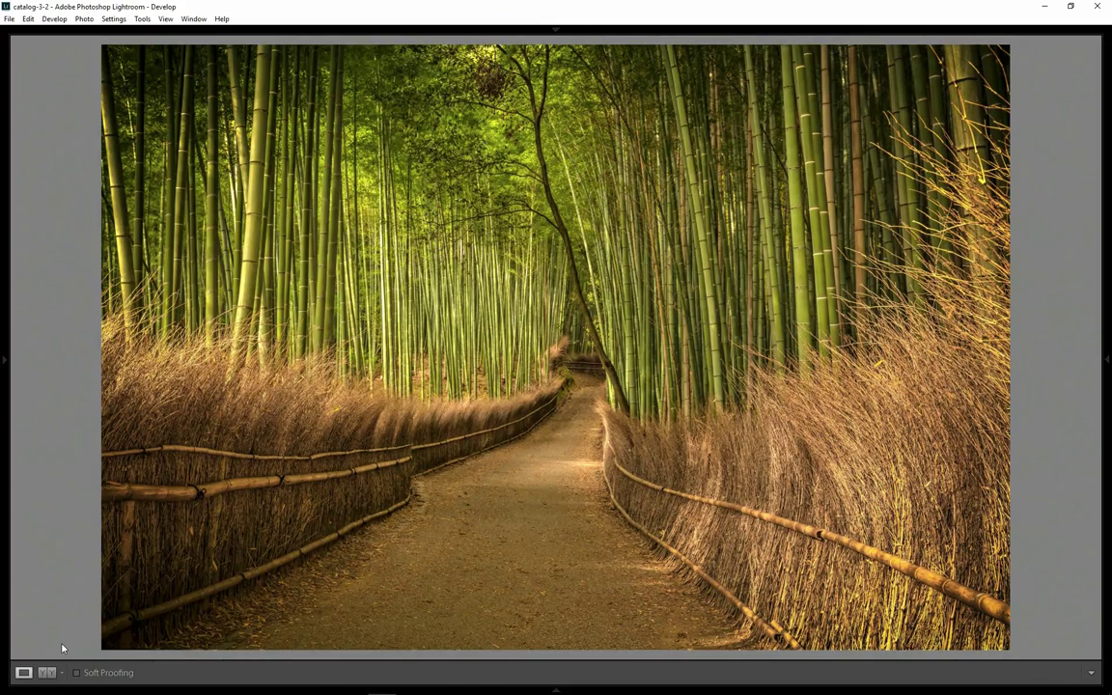
key("backslash")
key("backslash")
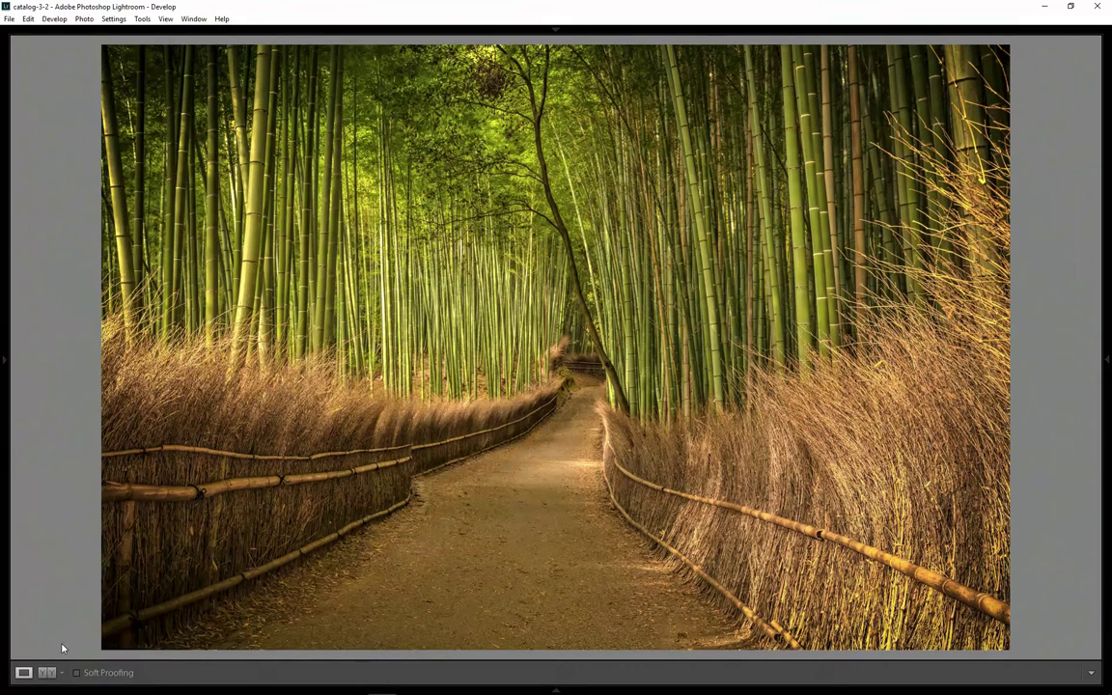